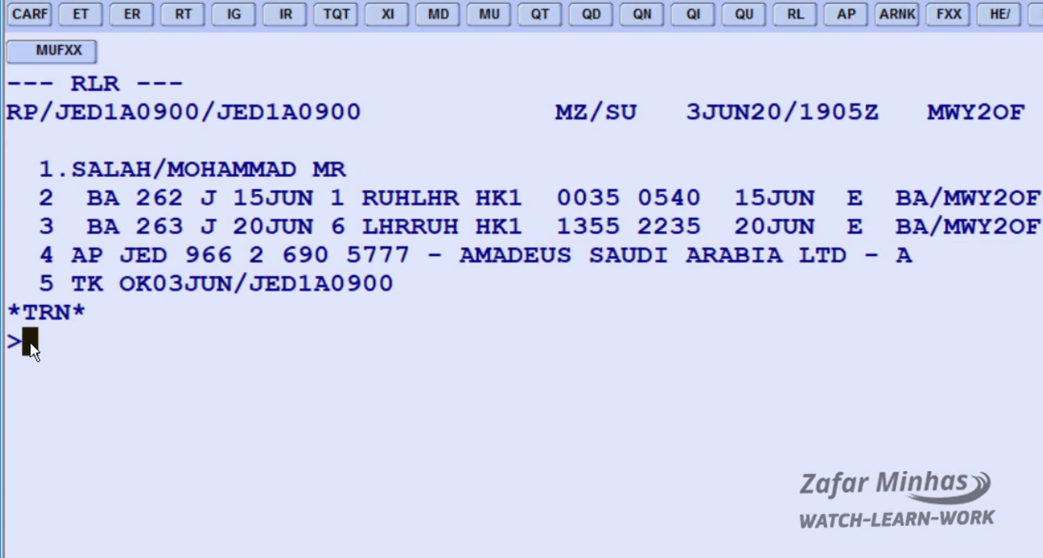
# - Price the J-class itinerary informatively with FXX and display the details of fare 02 with FQQ2
pyautogui.write('FXX')
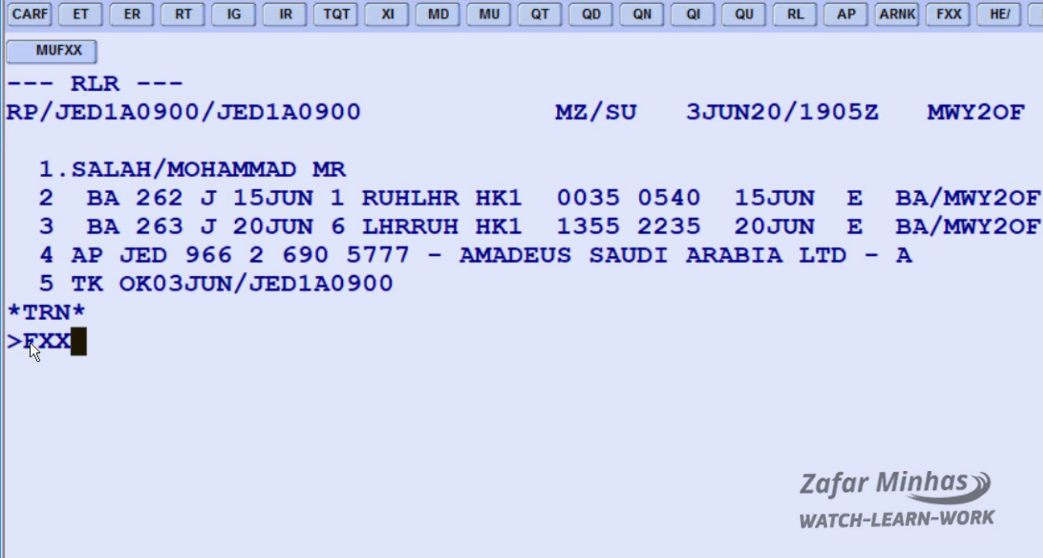
pyautogui.press('Return')
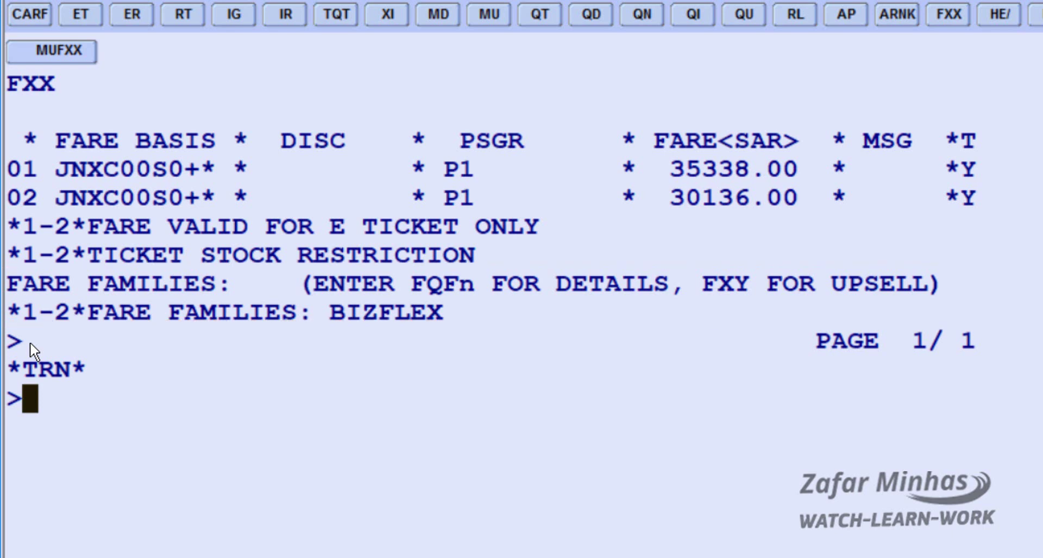
pyautogui.write('FQQ')
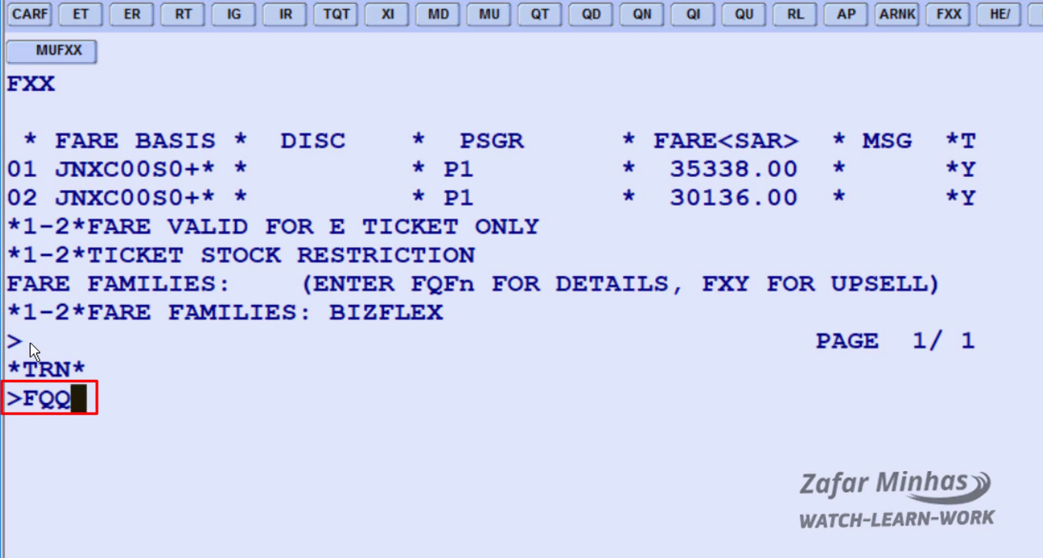
pyautogui.write('2')
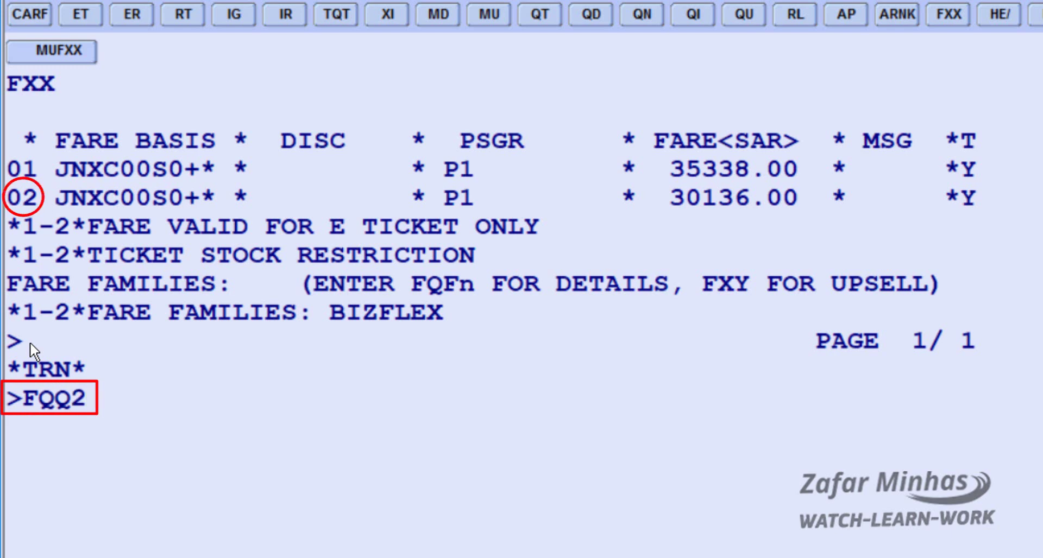
pyautogui.press('Return')
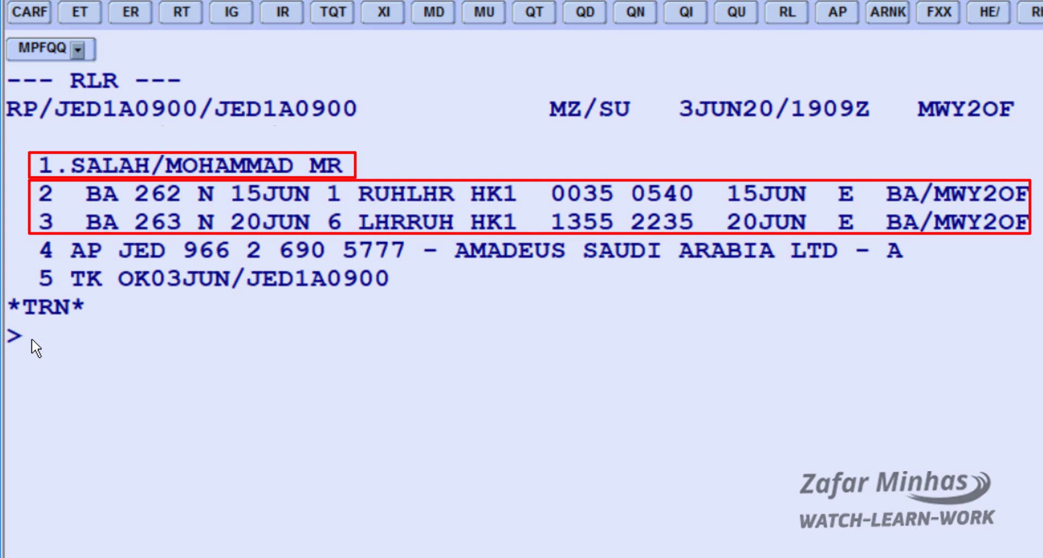
# - Price the N-class itinerary with FXP to store its fare, and redisplay the booking with RT
pyautogui.write('FXP')
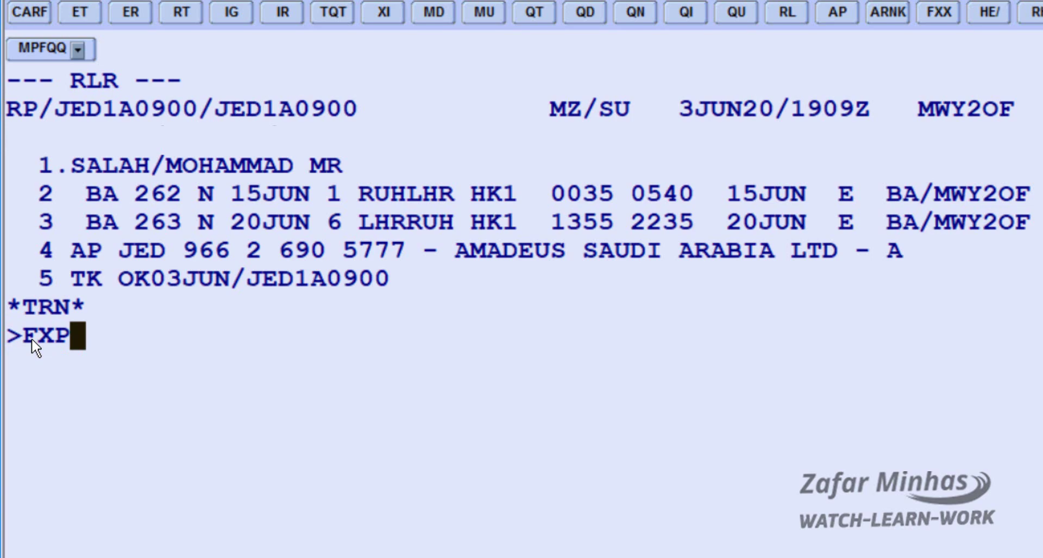
pyautogui.press('Return')
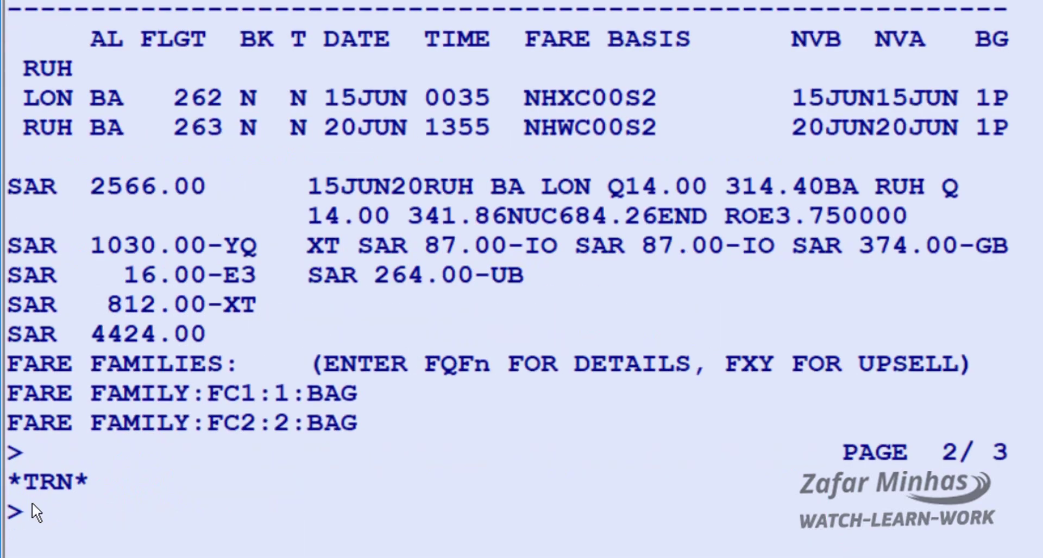
pyautogui.write('RT')
pyautogui.press('Return')
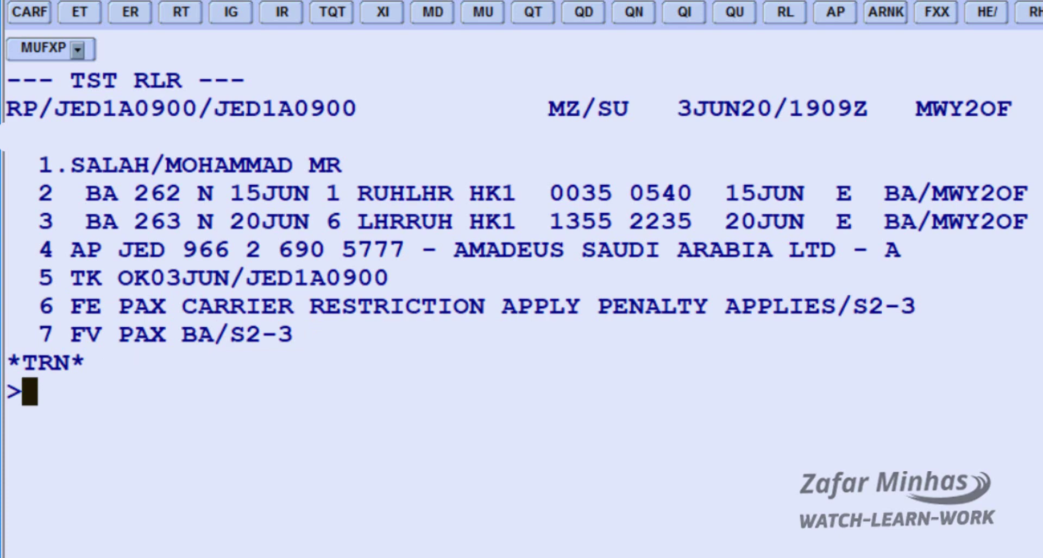
# - Add the received-from entry and save the booking while keeping it open, using RFA;ER
pyautogui.write('RFA;ET')
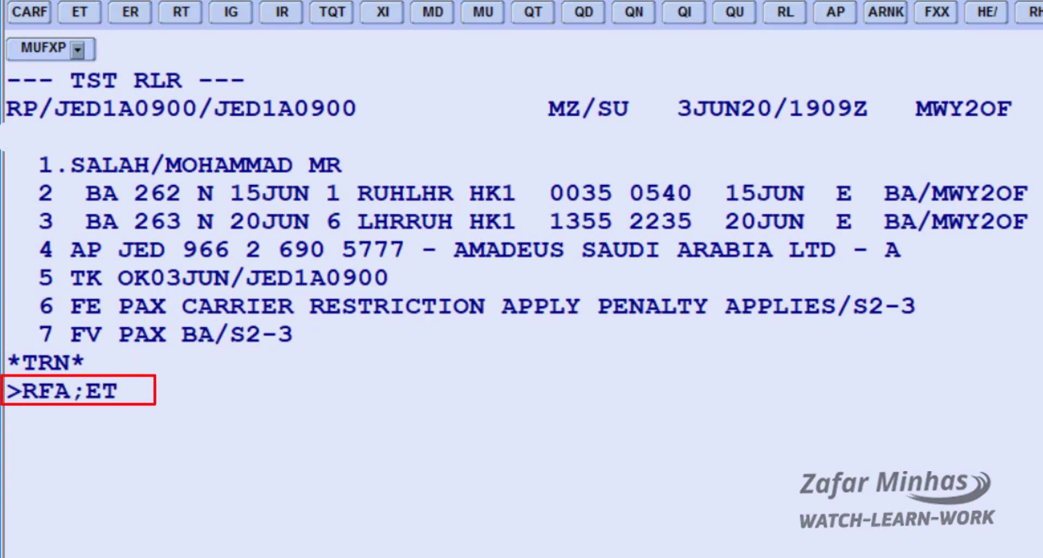
pyautogui.press('BackSpace')
pyautogui.write('R')
pyautogui.press('Return')
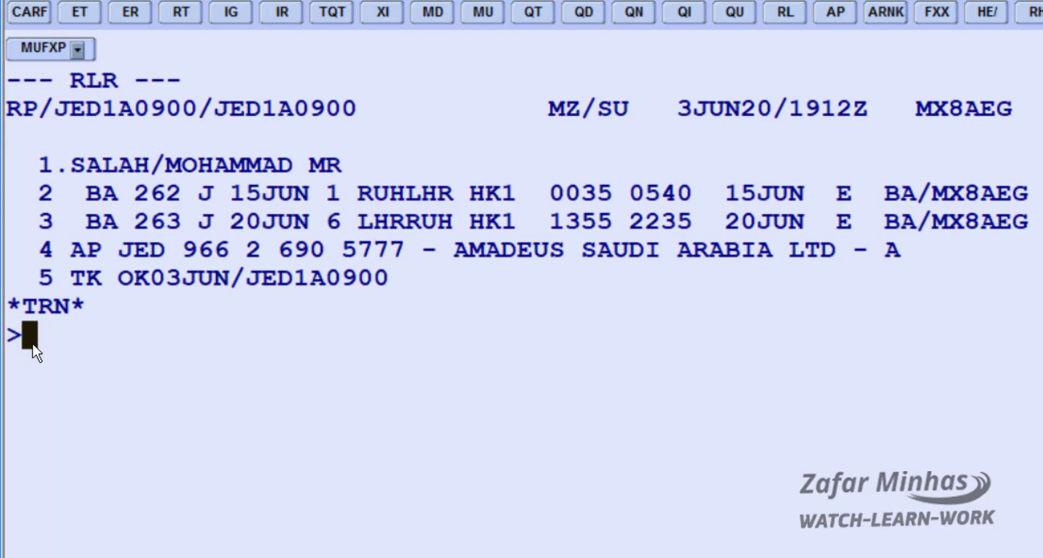
# - Price the J-class booking with FXP and store fare 02 for passenger 1 with FXT2/P1
pyautogui.write('FX')
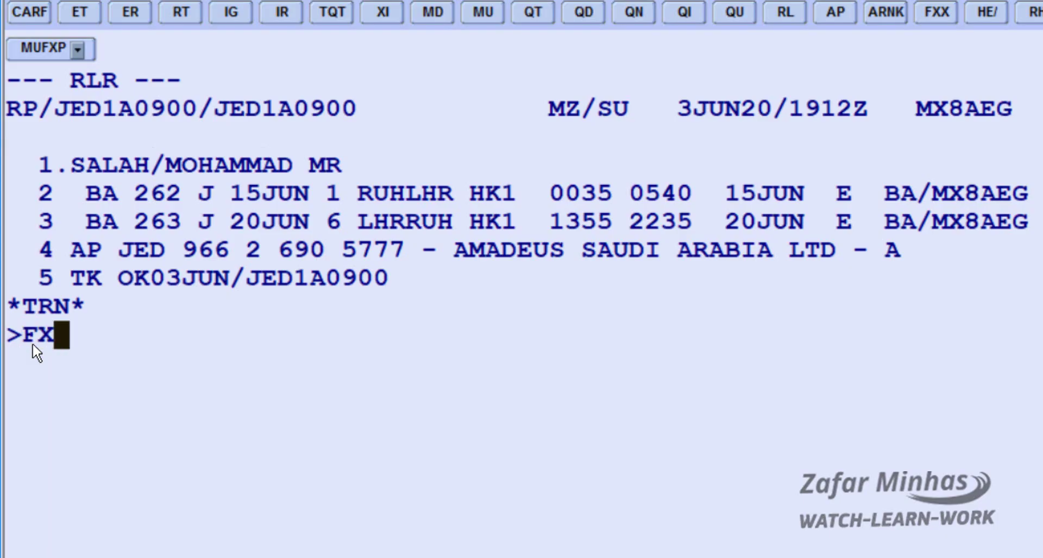
pyautogui.write('P')
pyautogui.press('Return')
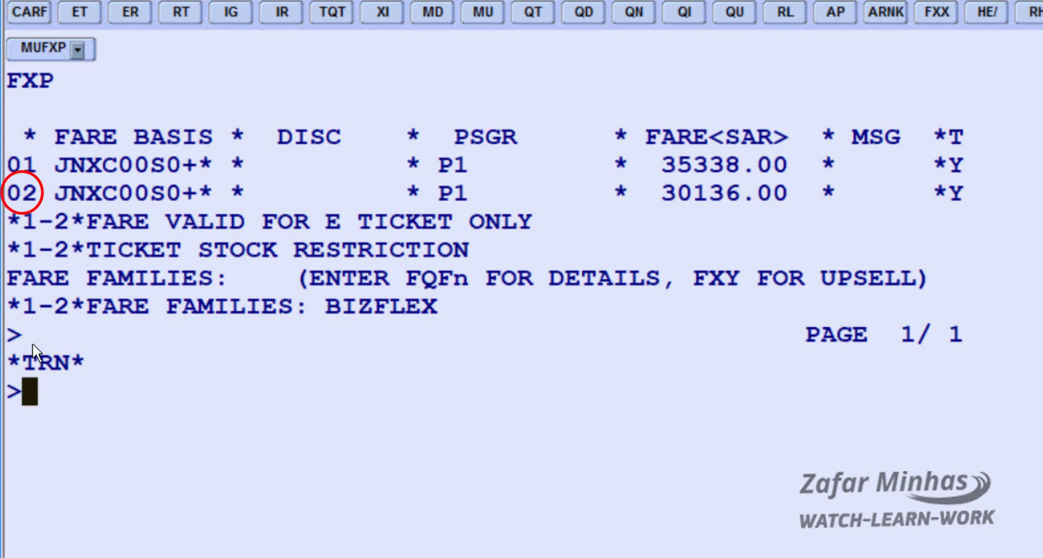
pyautogui.write('FXT')
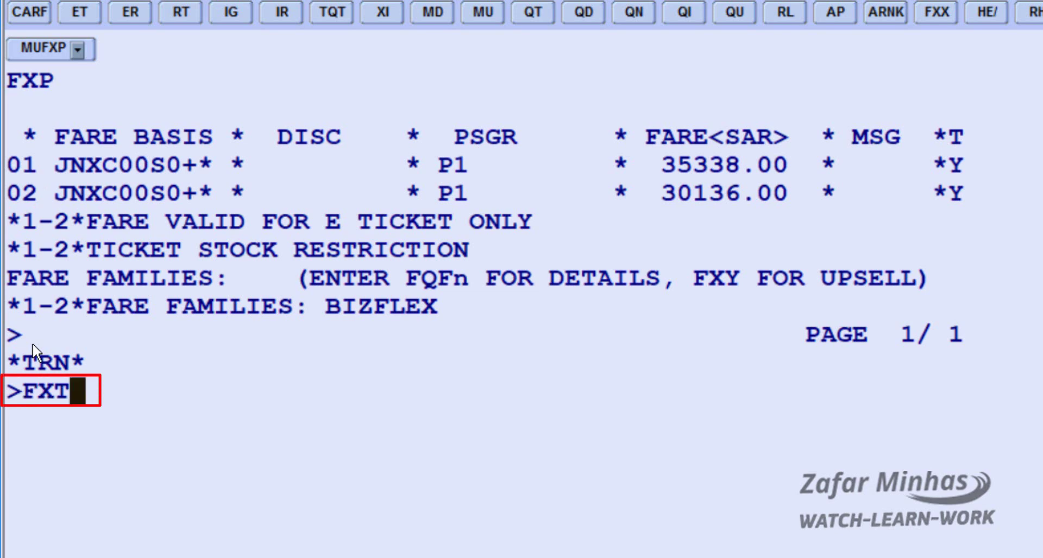
pyautogui.write('2')
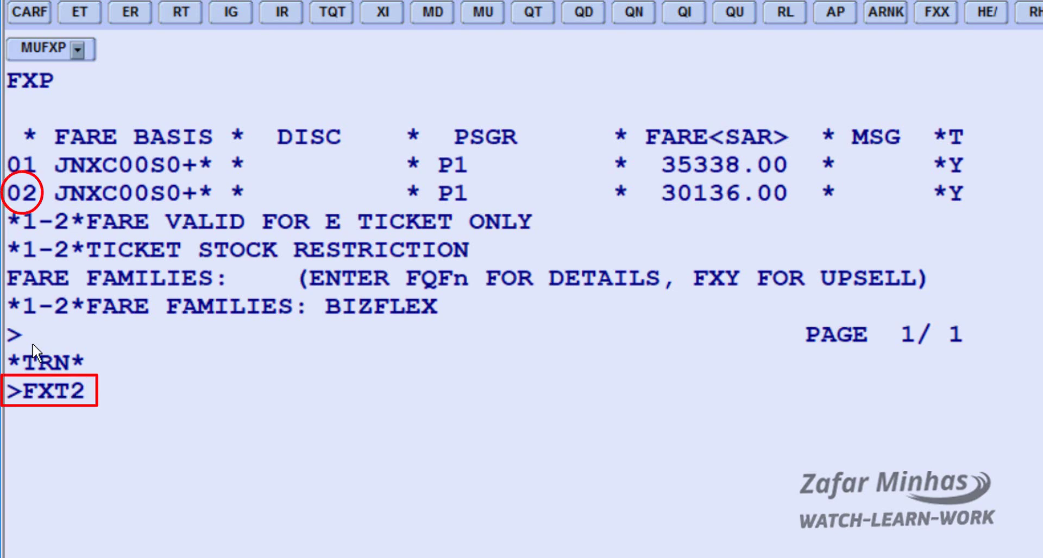
pyautogui.write('/P')
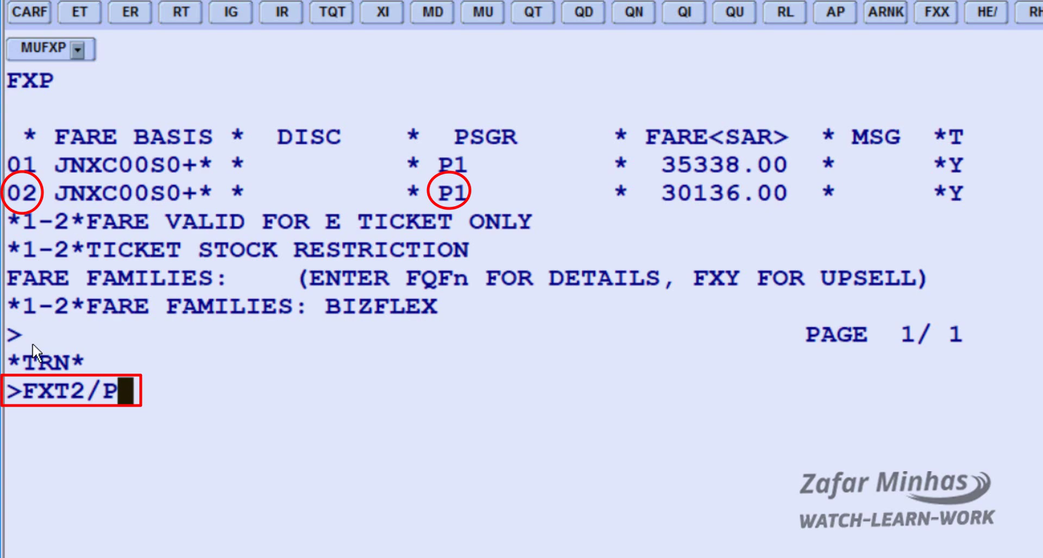
pyautogui.write('1')
pyautogui.press('Return')
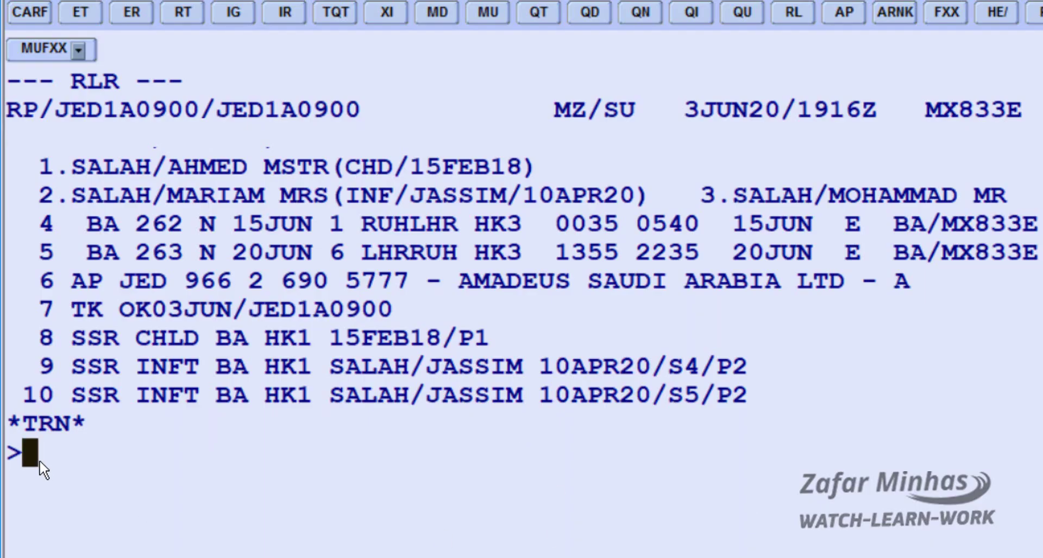
# - Price the N-class family booking for all its passengers with FXP
pyautogui.write('FX')
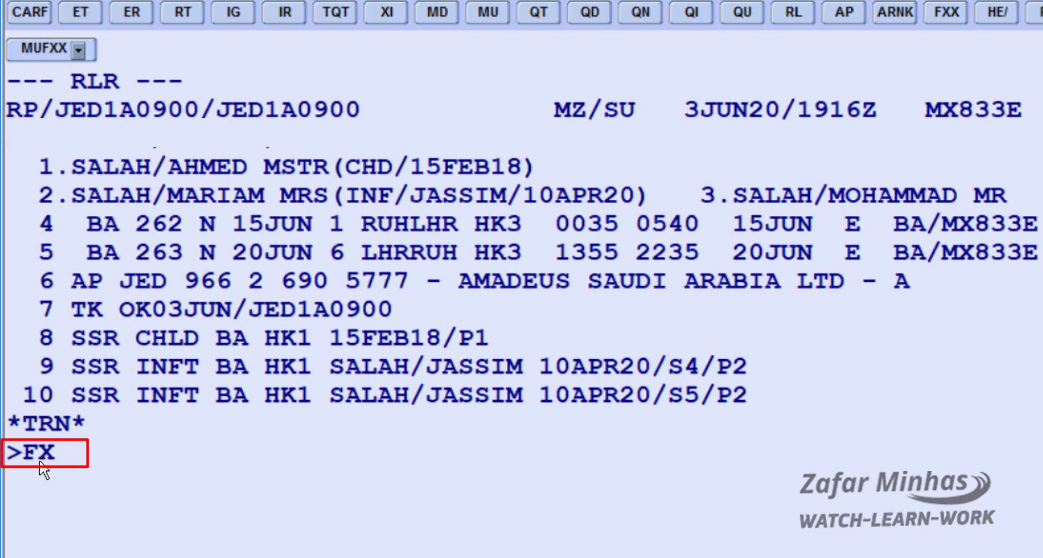
pyautogui.write('P')
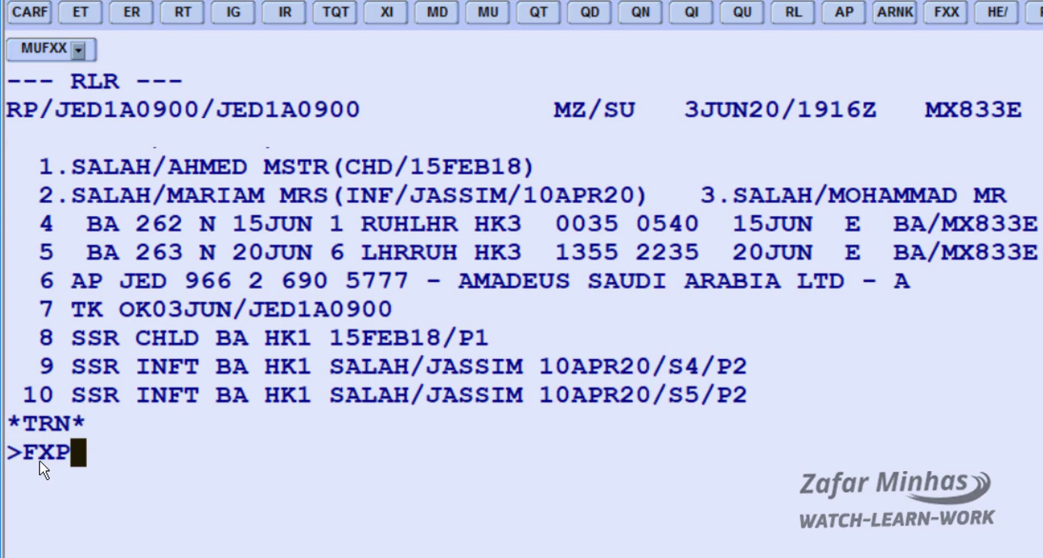
pyautogui.press('Return')
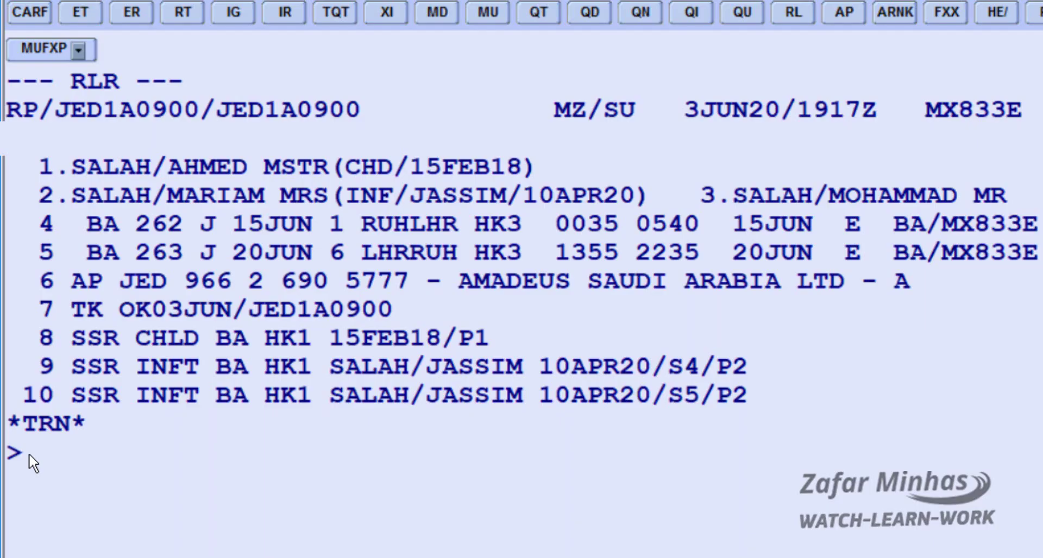
# - Price the J-class family booking with FXP and store fare 02 for passengers 2 and 3 with FXT2/P2-3
pyautogui.write('FXP')
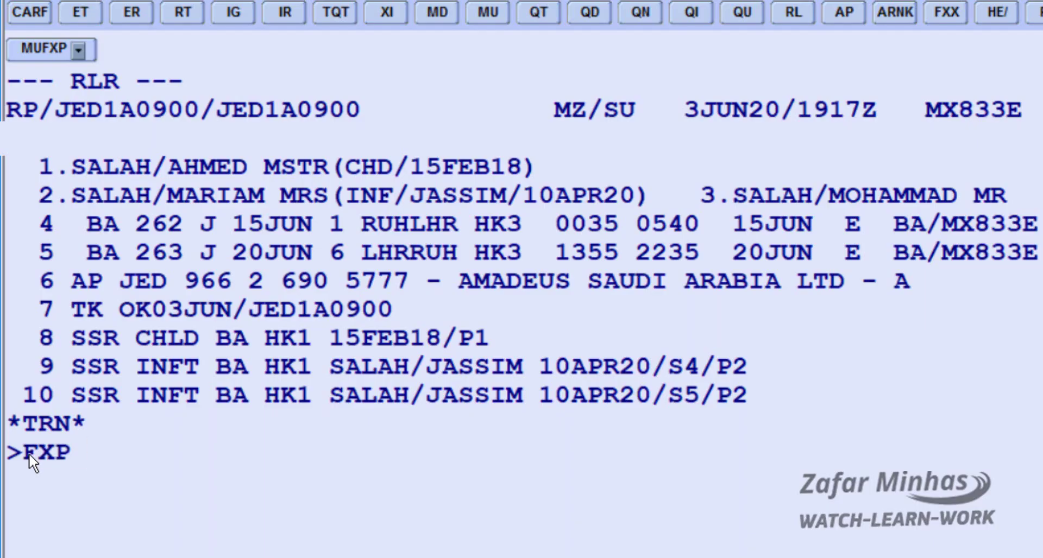
pyautogui.press('Return')
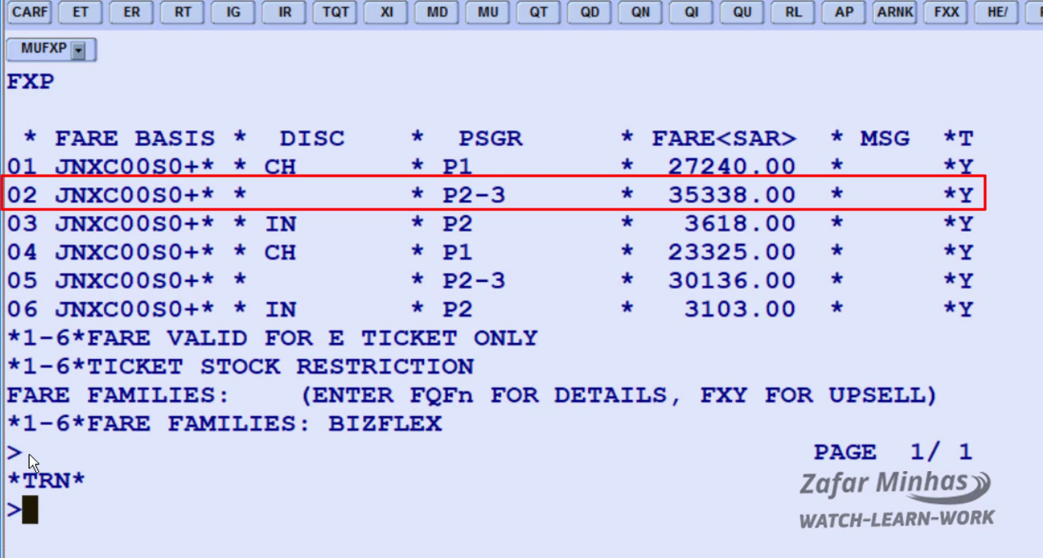
pyautogui.write('FXT')
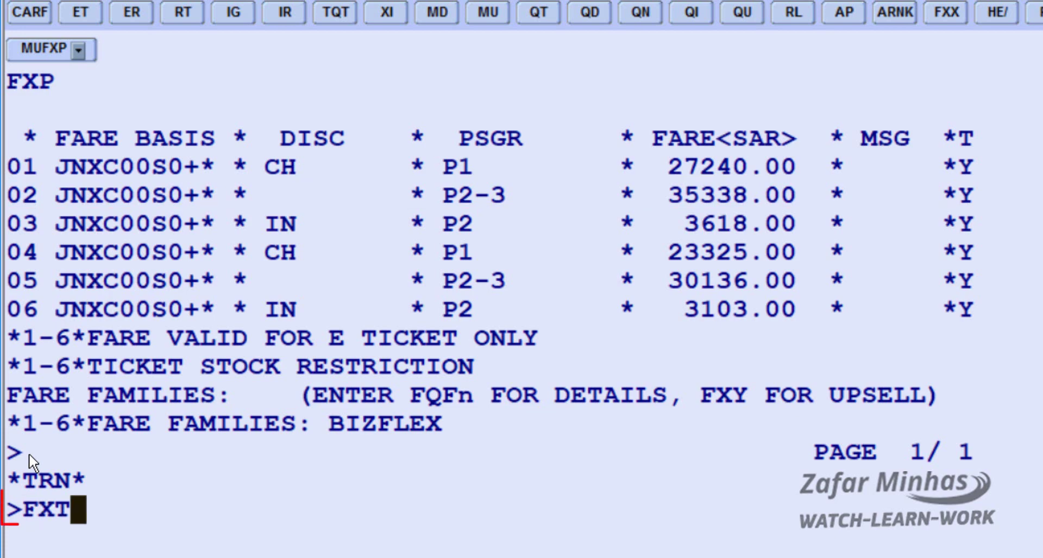
pyautogui.write('2')
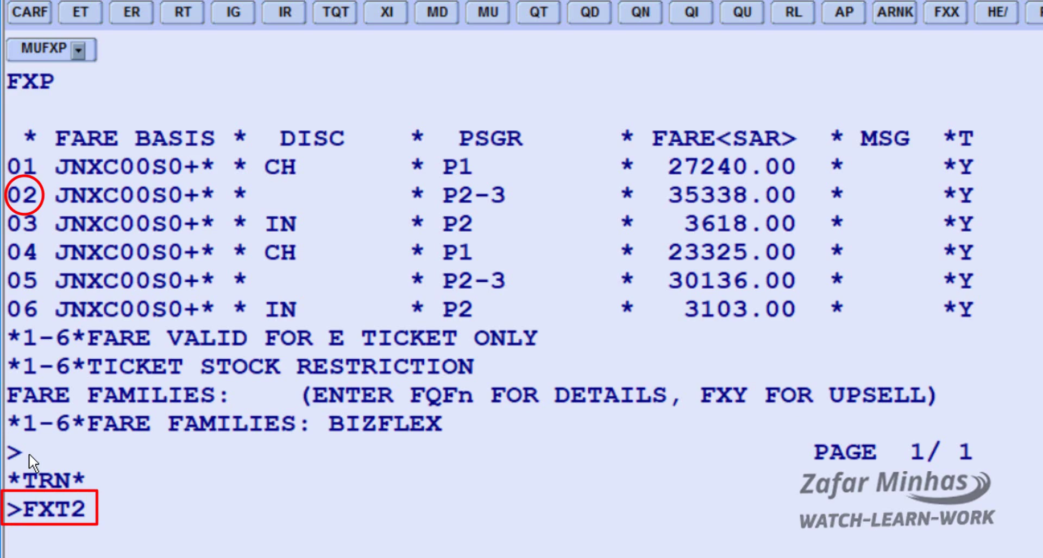
pyautogui.write('/P')
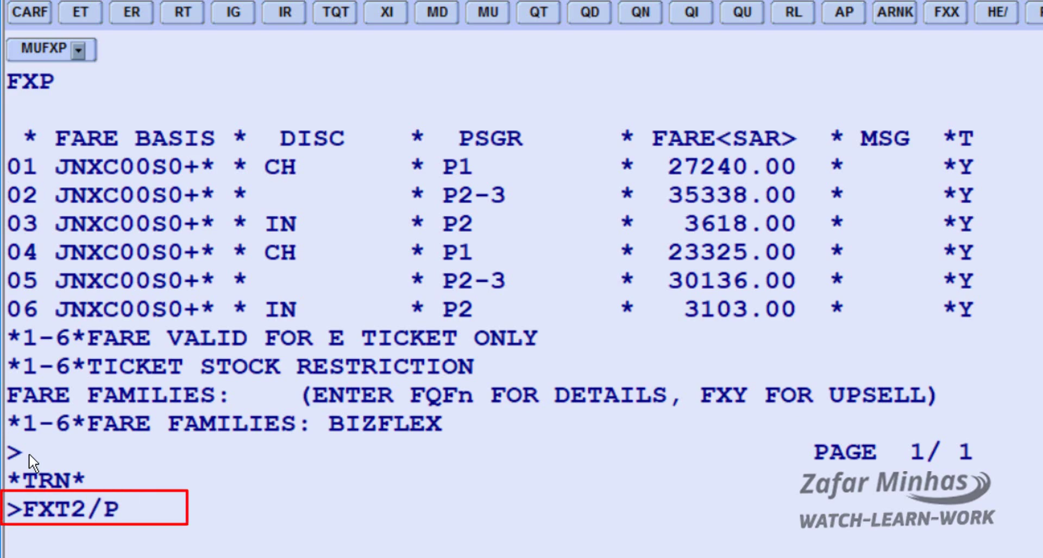
pyautogui.write('2-')
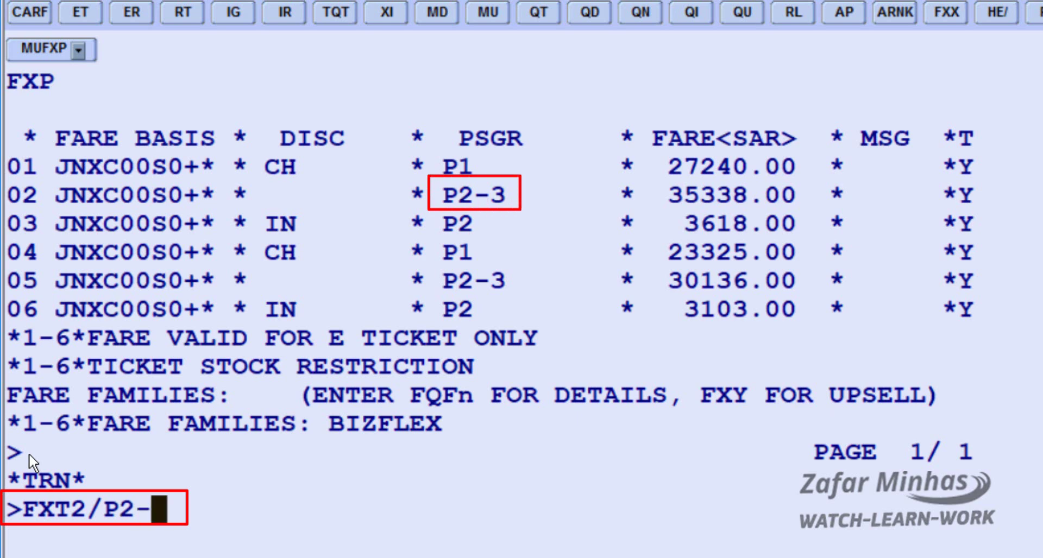
pyautogui.write('3')
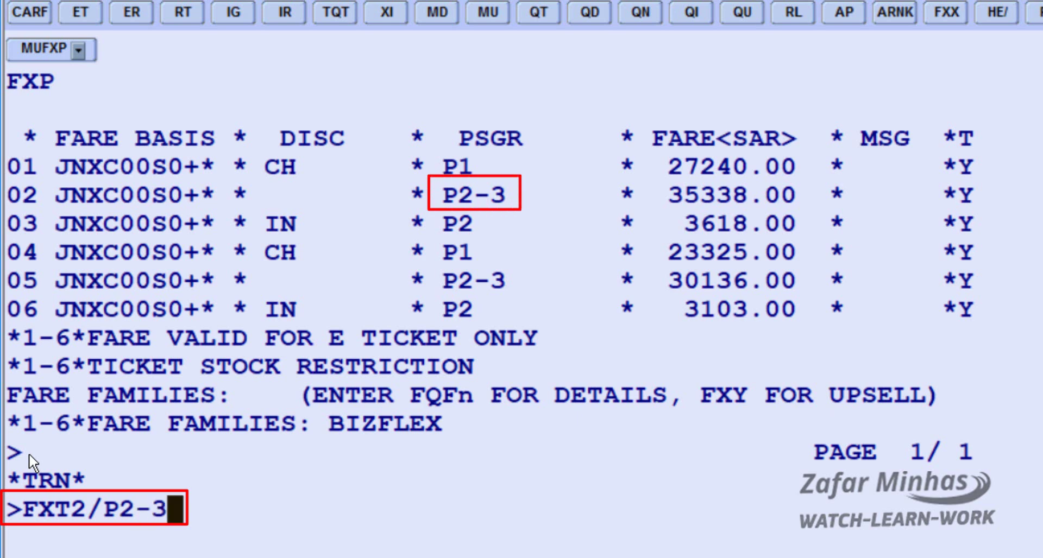
pyautogui.press('Return')
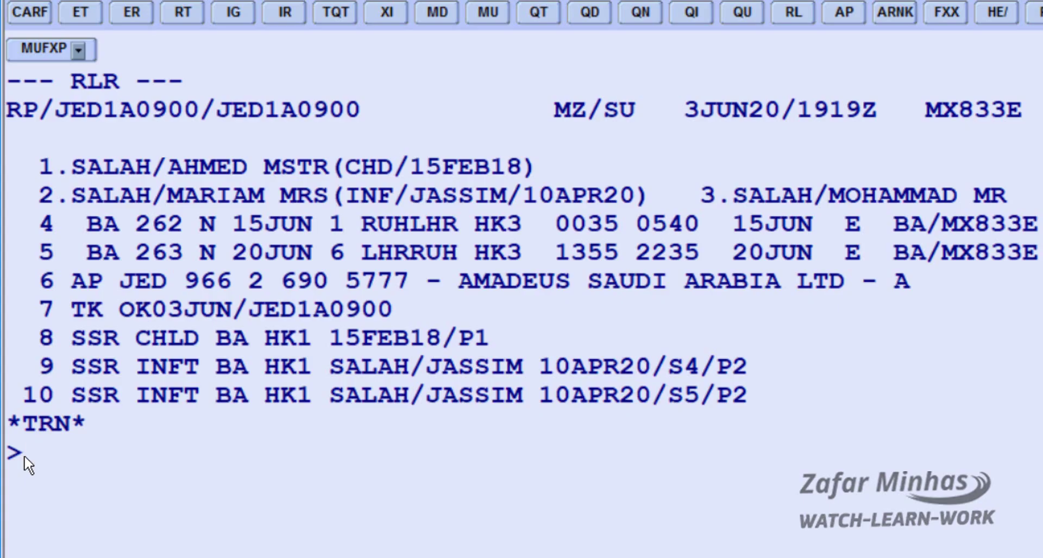
# - Price the N-class family booking for passenger 3 only, using FXP/P3
pyautogui.write('FX')
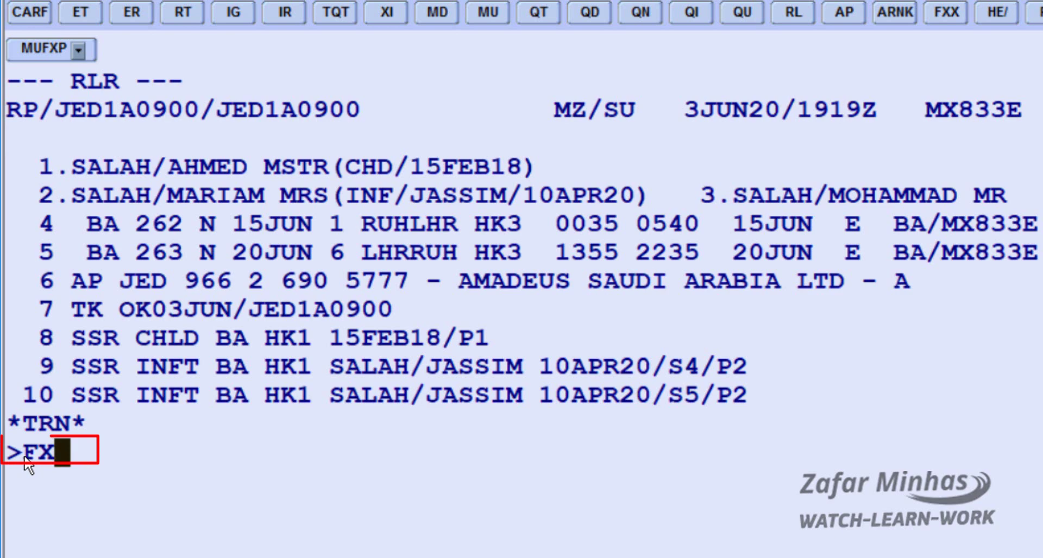
pyautogui.write('P')
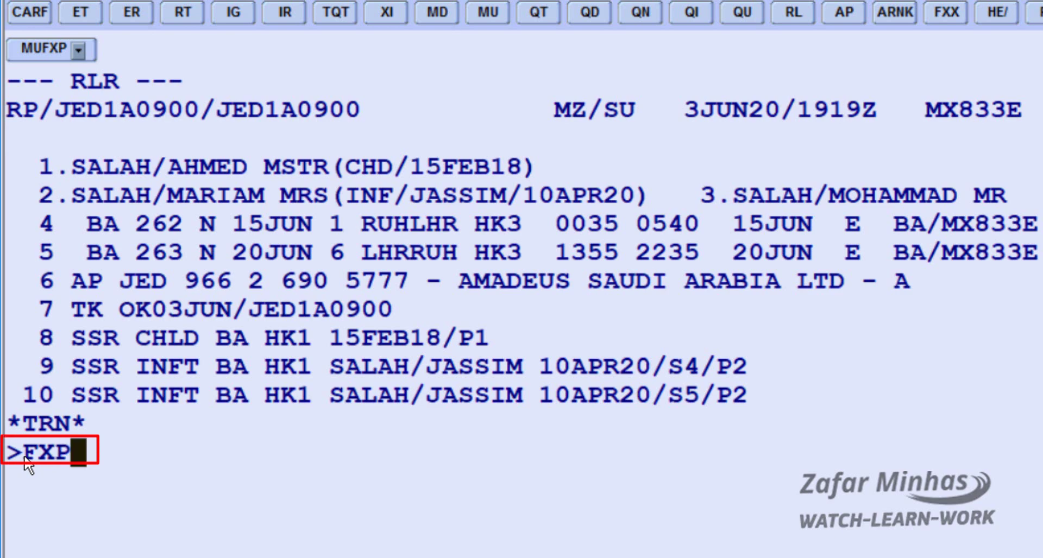
pyautogui.write('/P')
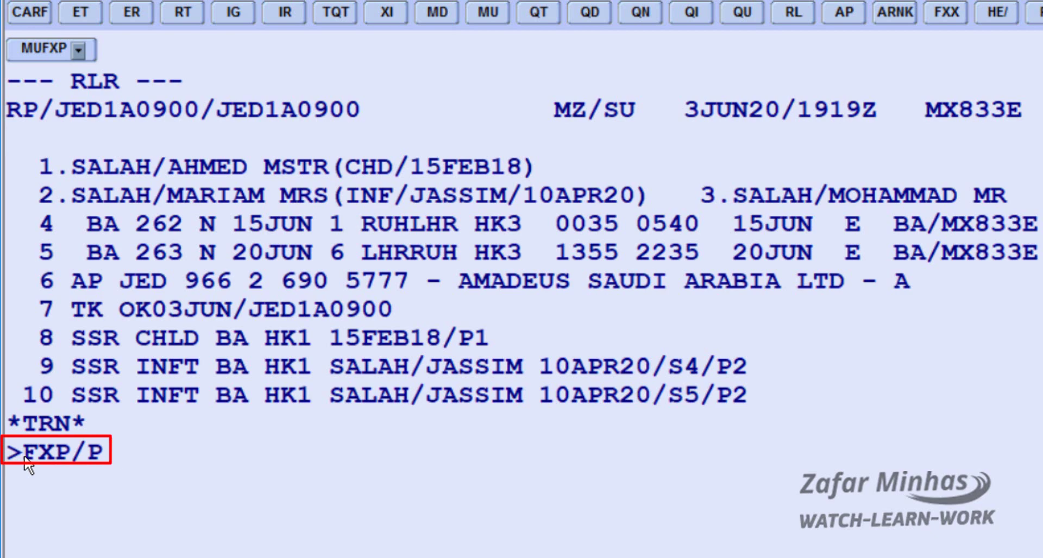
pyautogui.write('3')
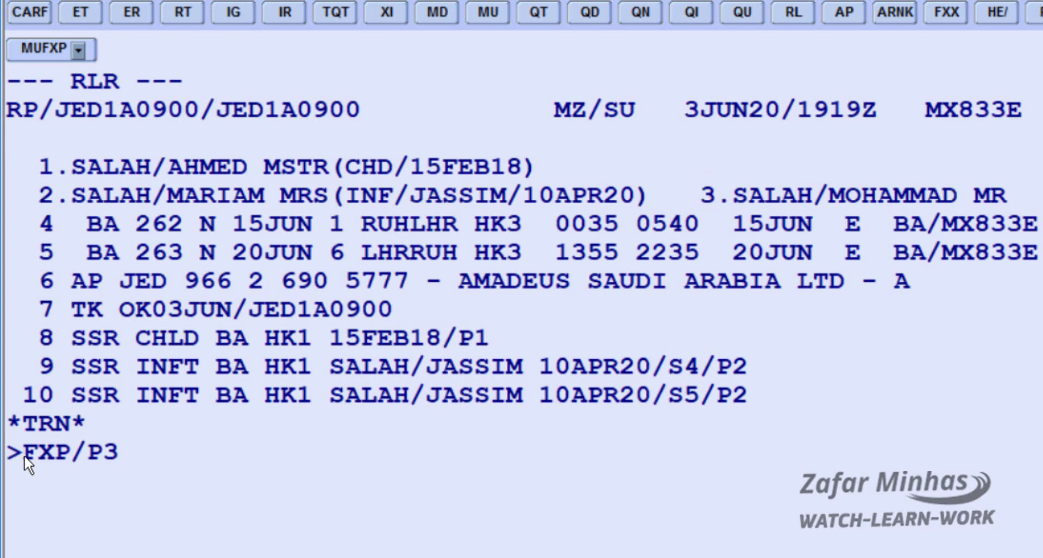
pyautogui.press('Return')
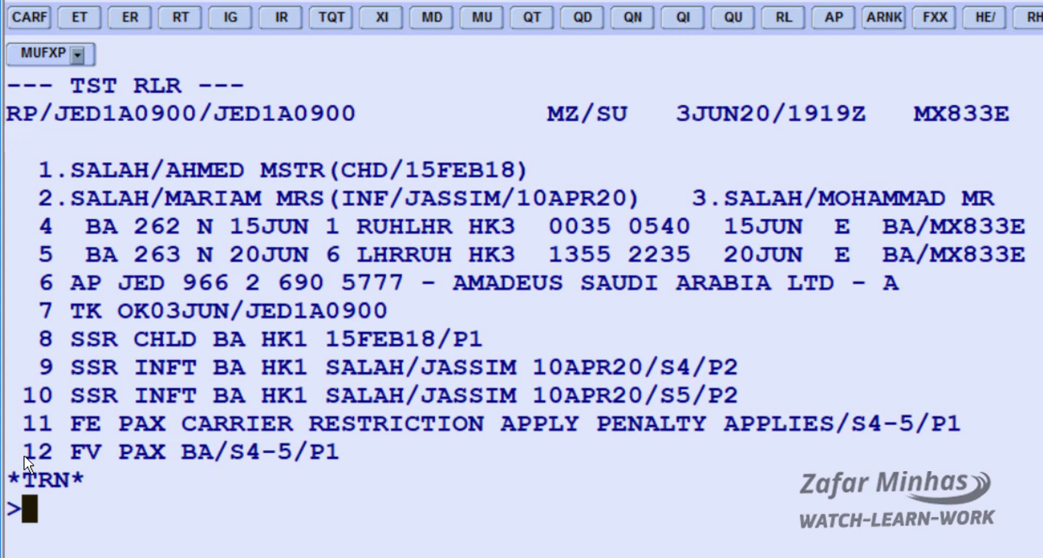
# - Price the N-class family booking for the PAX passenger type only, excluding the infant, using FXP/PAX
pyautogui.write('FXP')
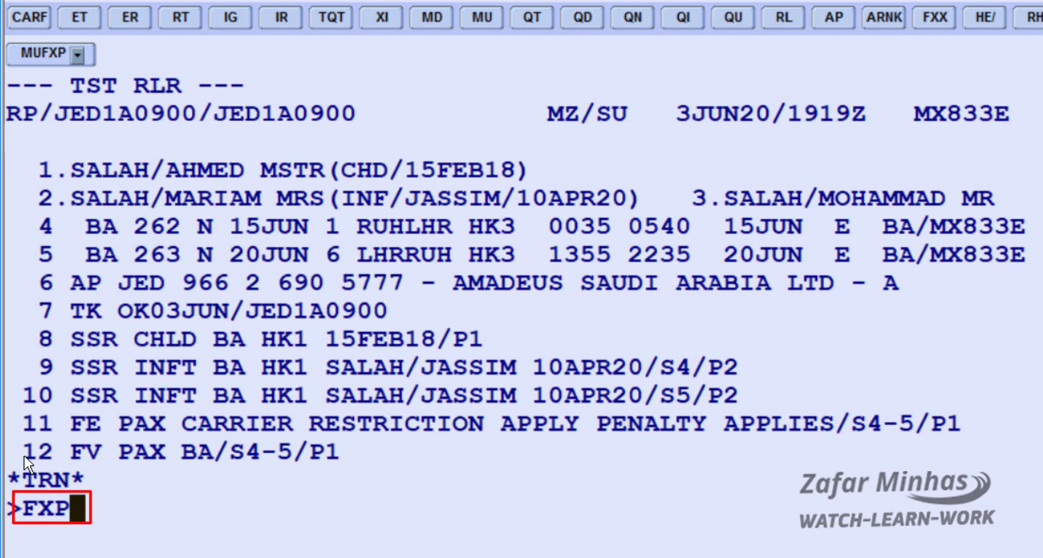
pyautogui.write('/')
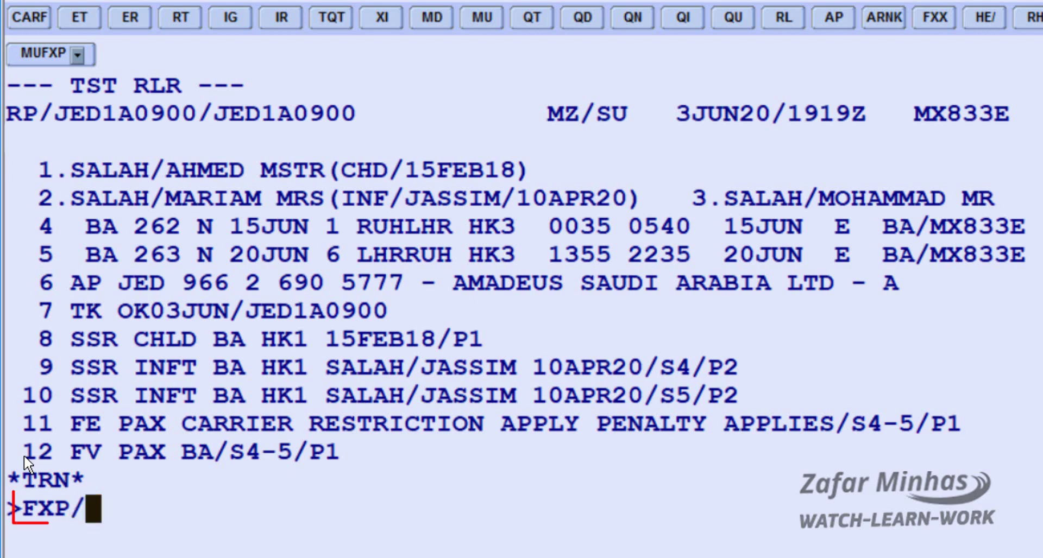
pyautogui.write('PAX')
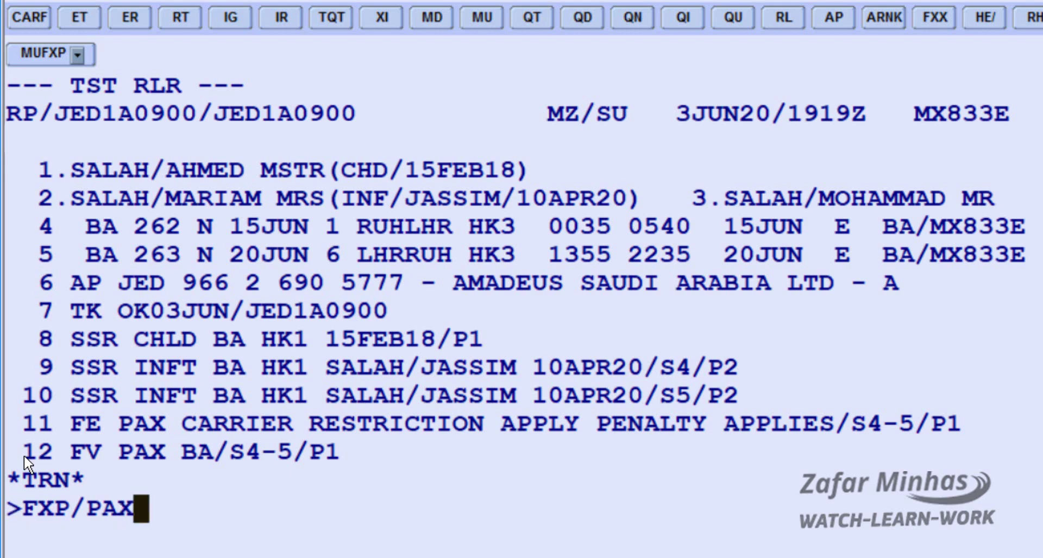
pyautogui.press('Return')
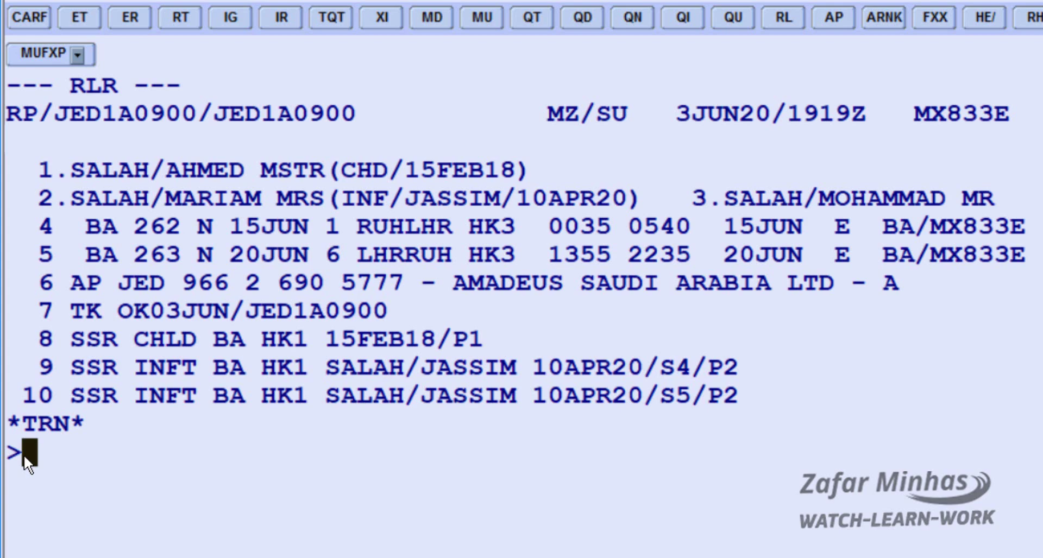
# - Price the N-class family booking for the infant only, using FXP/INF
pyautogui.write('FXP')
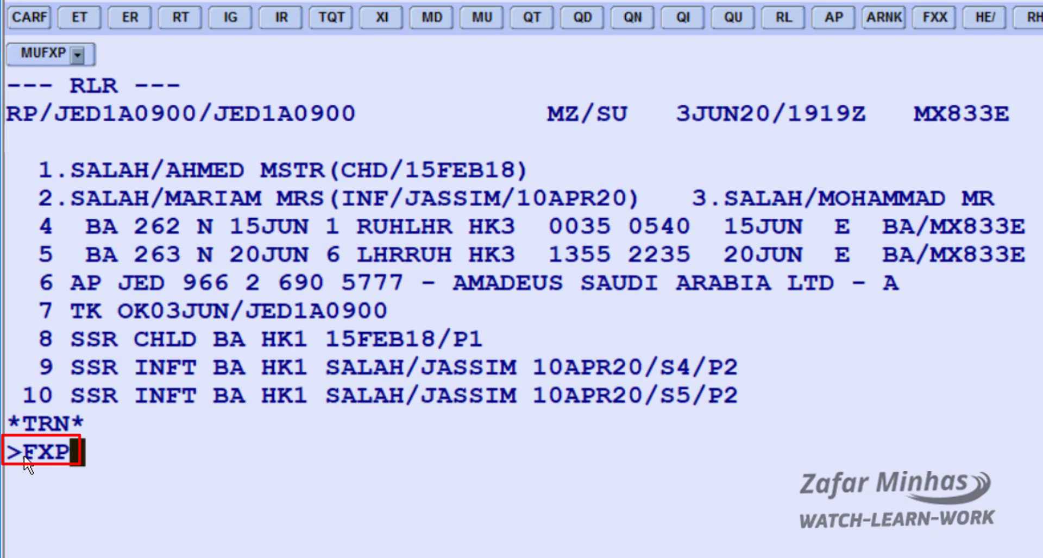
pyautogui.write('/INF')
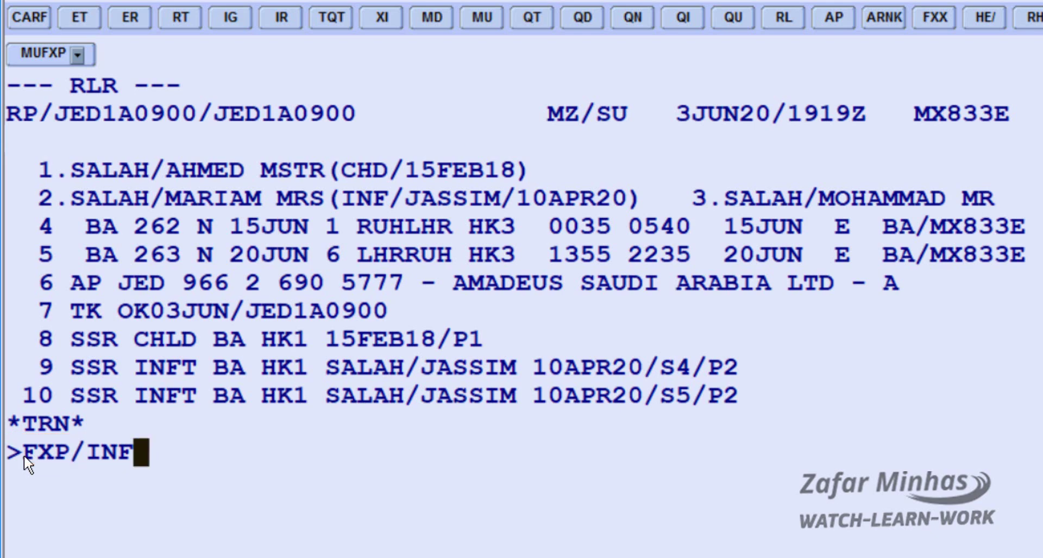
pyautogui.press('Return')
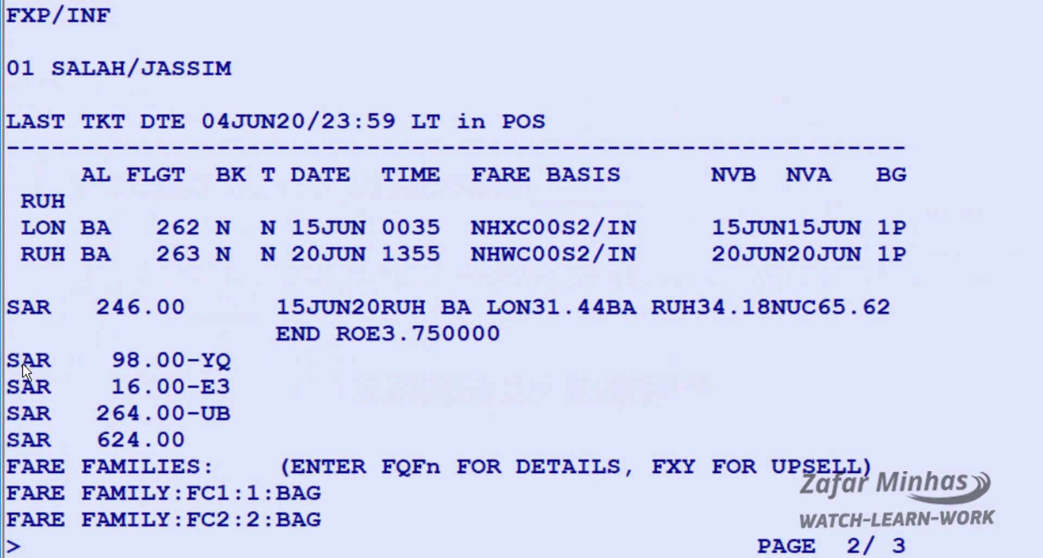
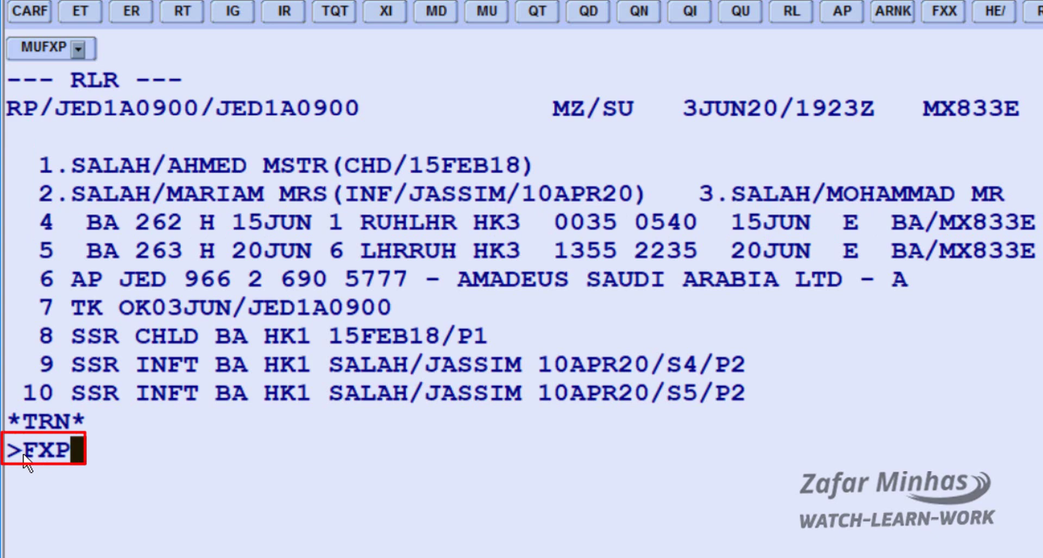
# - Price only segment 4 of the H-class family booking, using FXP/S4
pyautogui.write('/S')
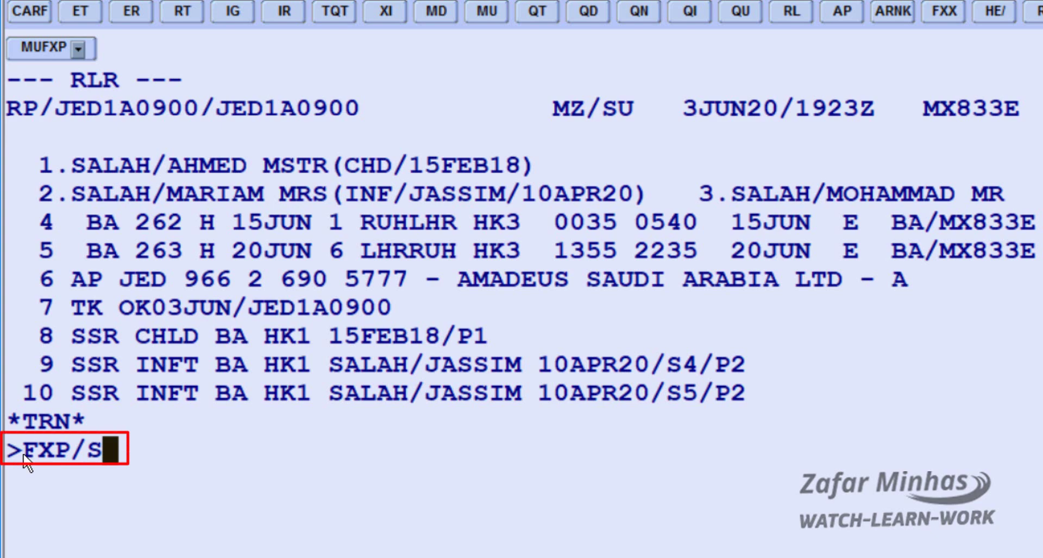
pyautogui.write('4')
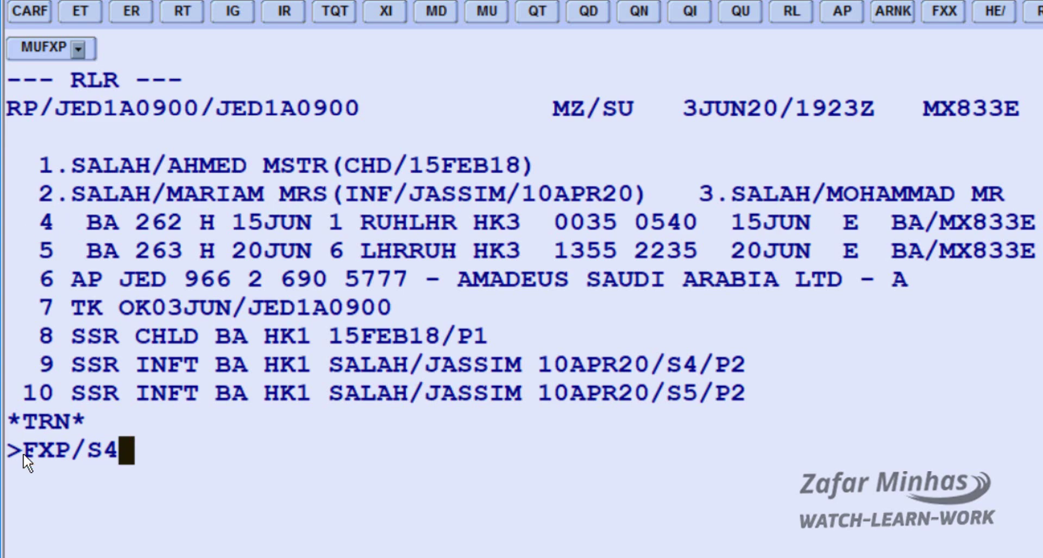
pyautogui.press('Return')
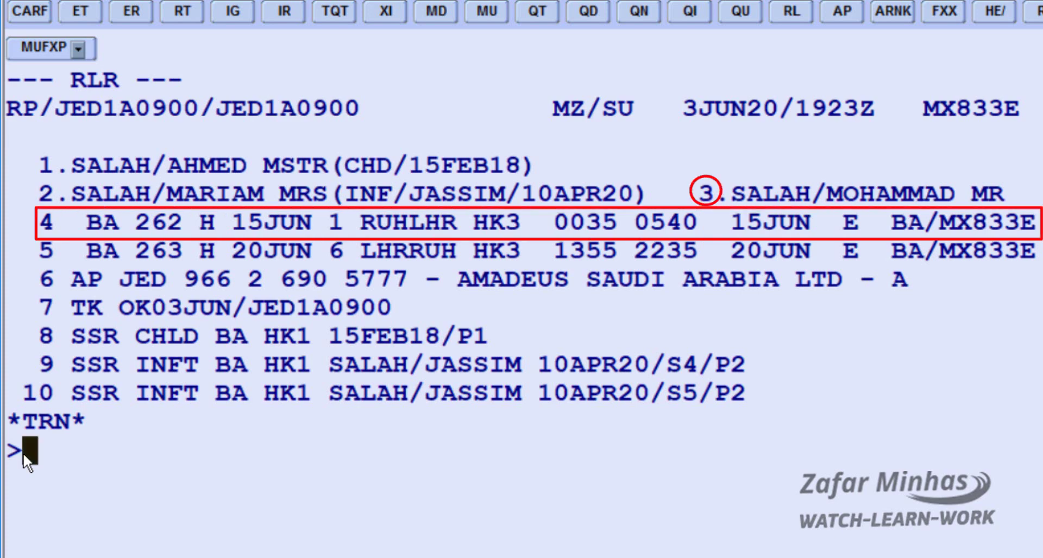
# - Price segment 4 of the H-class family booking for passenger 3 only, using FXP/S4/P3
pyautogui.write('FXP')
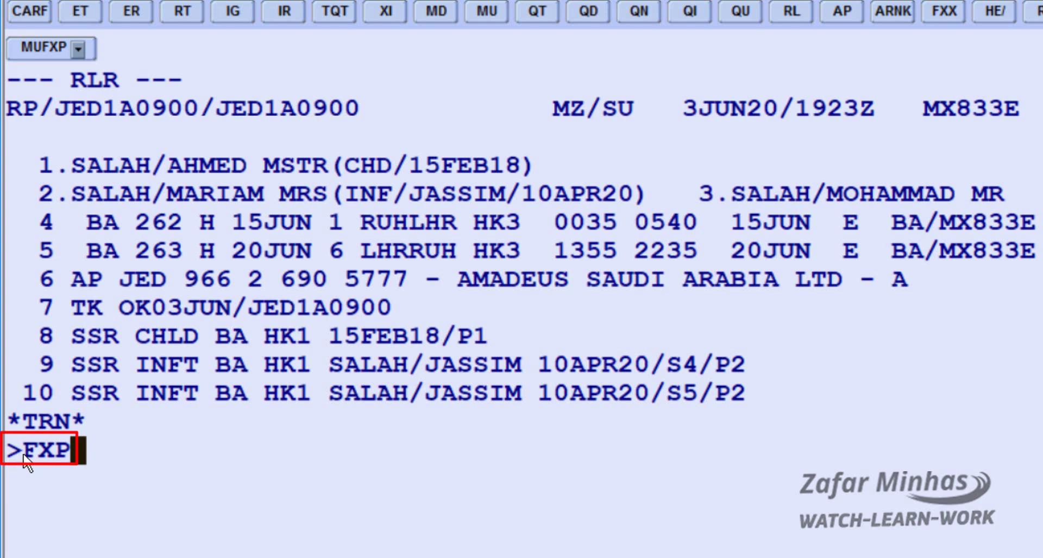
pyautogui.write('/S')
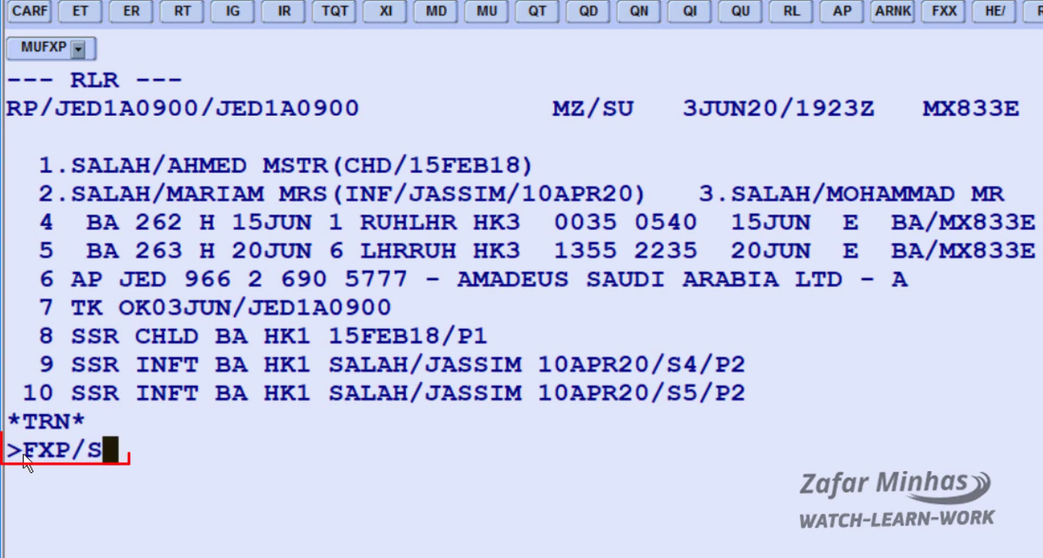
pyautogui.write('4')
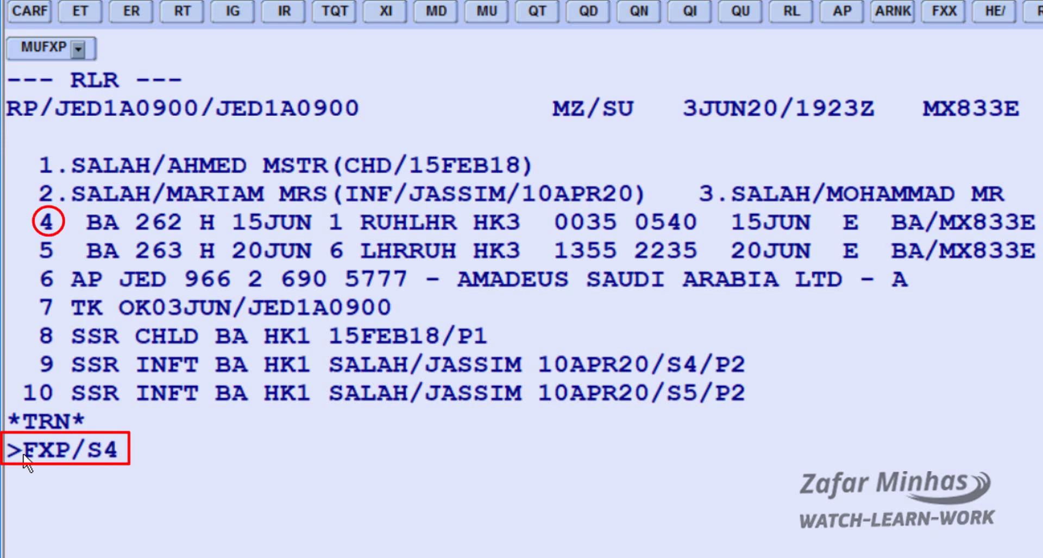
pyautogui.write('/P')
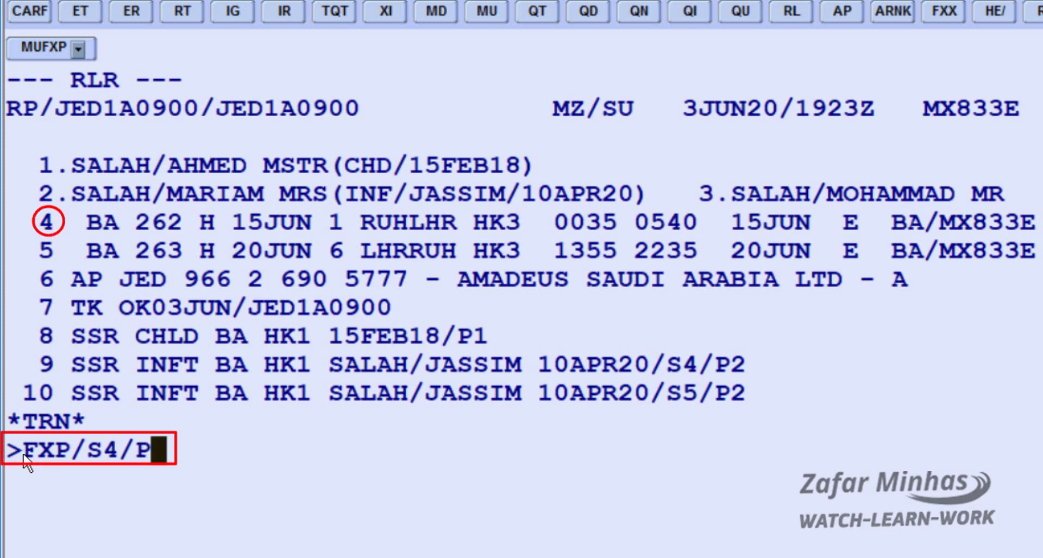
pyautogui.write('3')
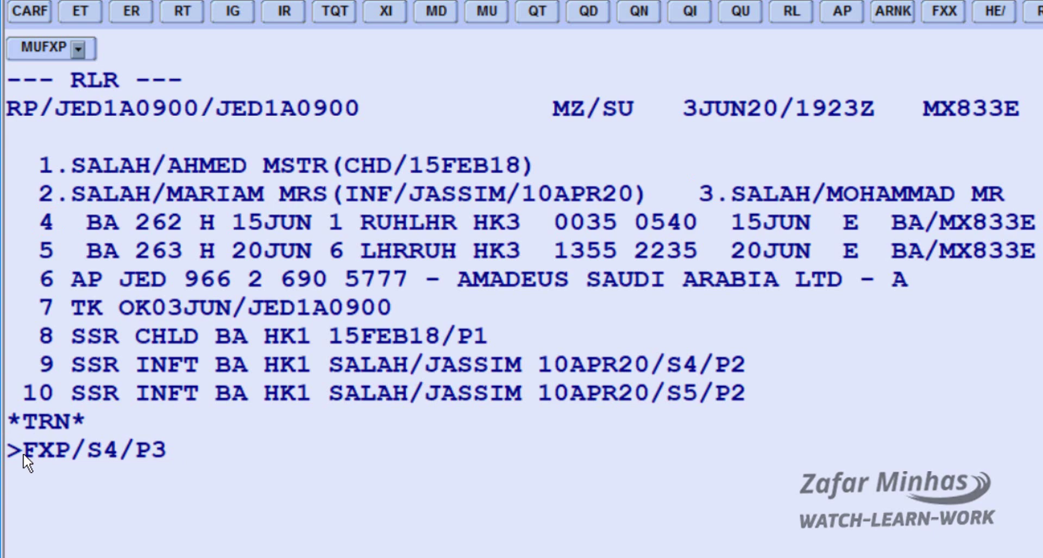
pyautogui.press('Return')
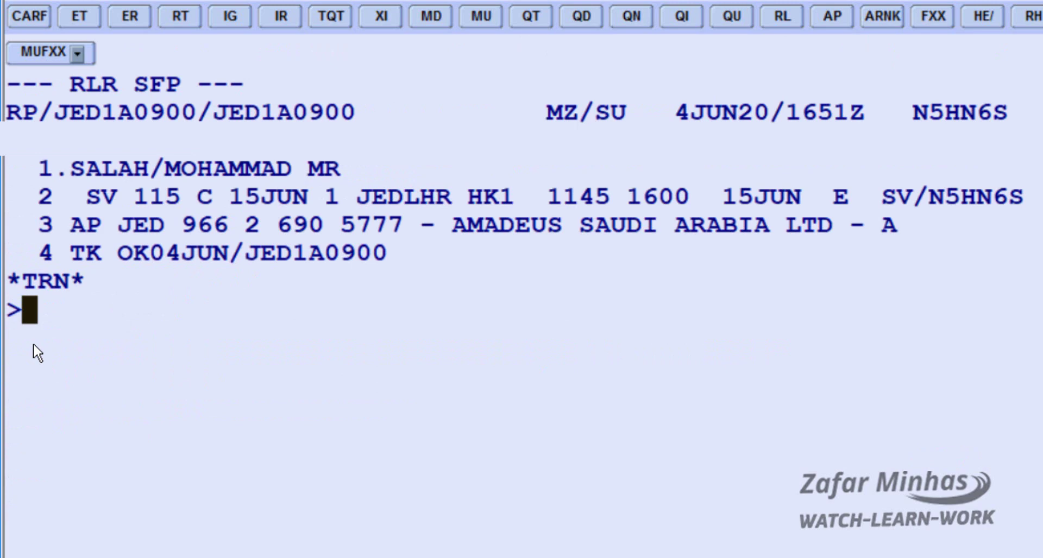
# - Price the C-class one-way Jeddah–London booking with a 25 percent discount and ticket designator ZZ, using FXP/ZO-25P*ZZ
pyautogui.write('FXP')
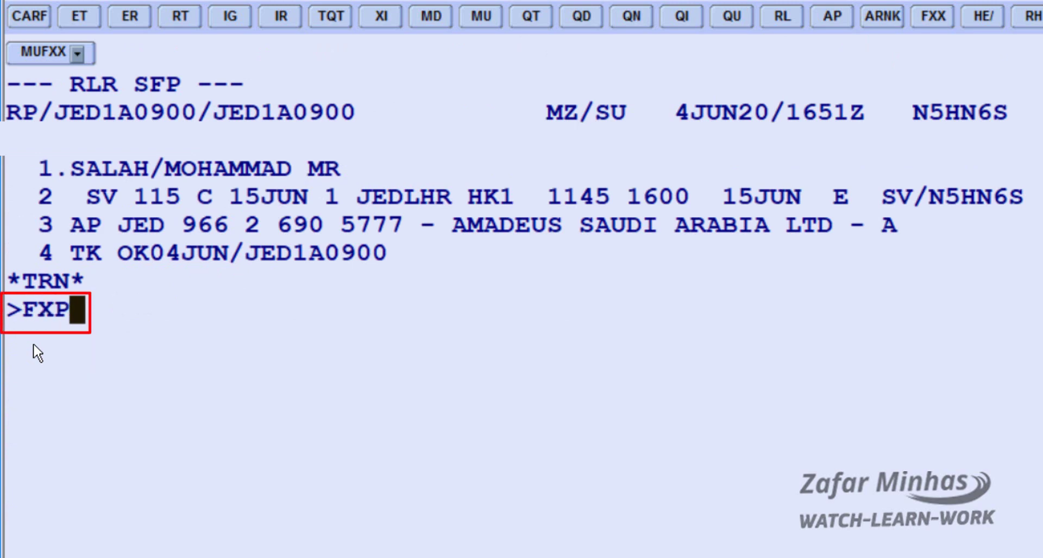
pyautogui.write('/ZO')
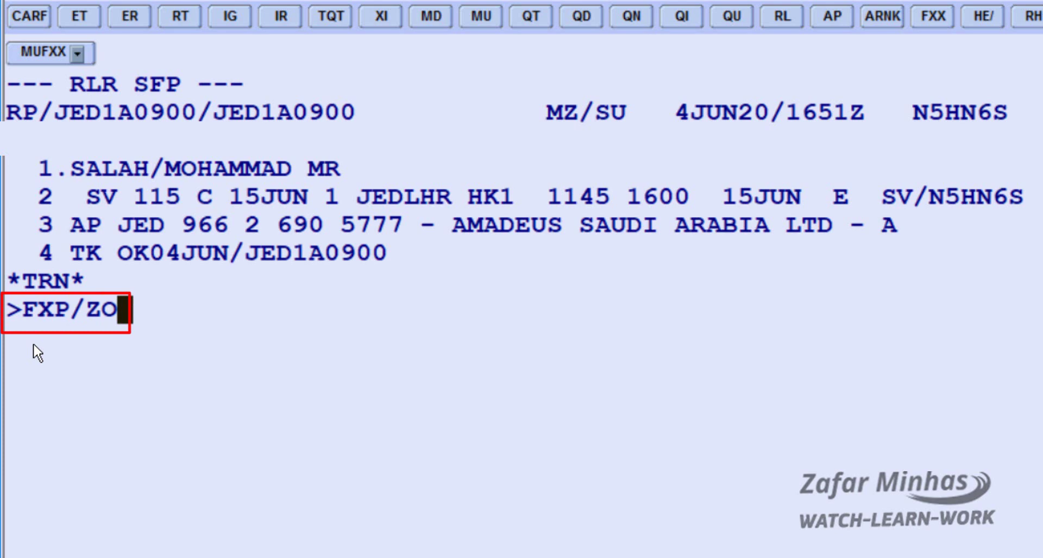
pyautogui.write('-')
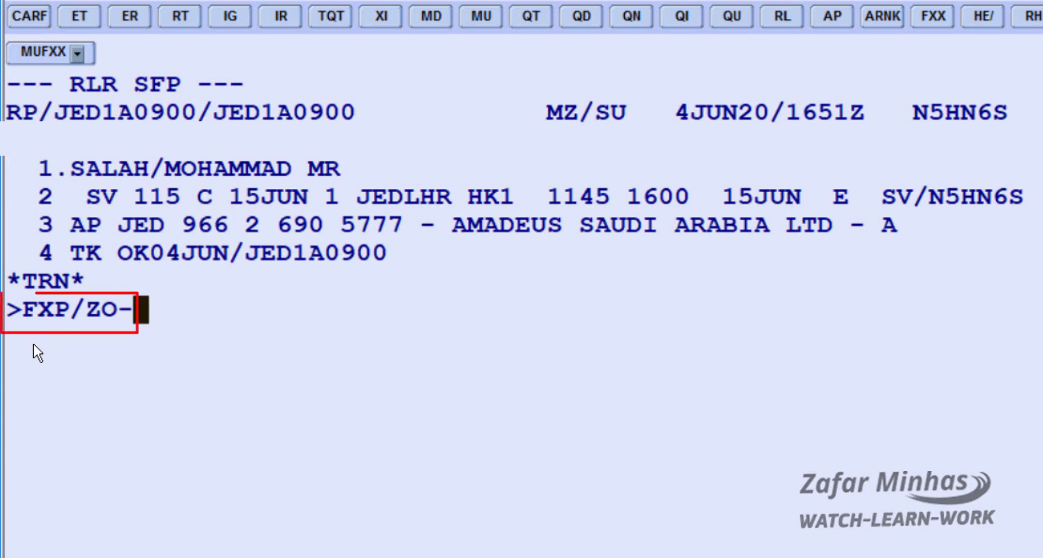
pyautogui.write('25')
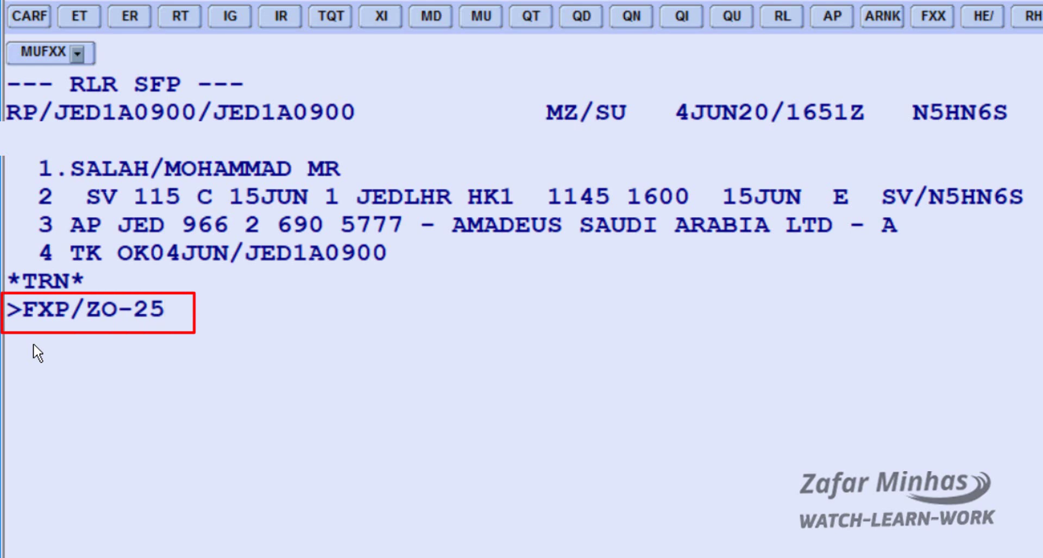
pyautogui.write('P*')
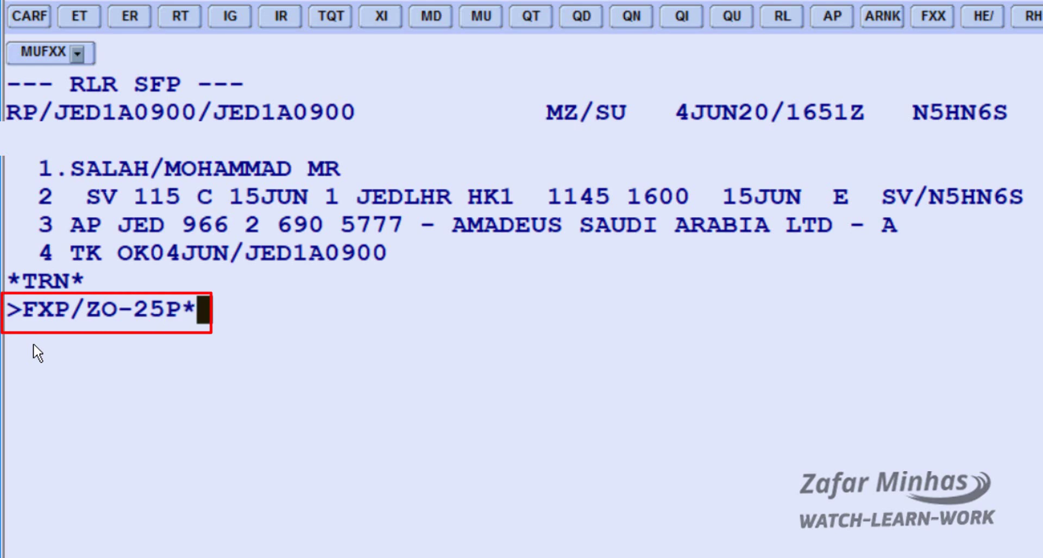
pyautogui.write('ZZ')
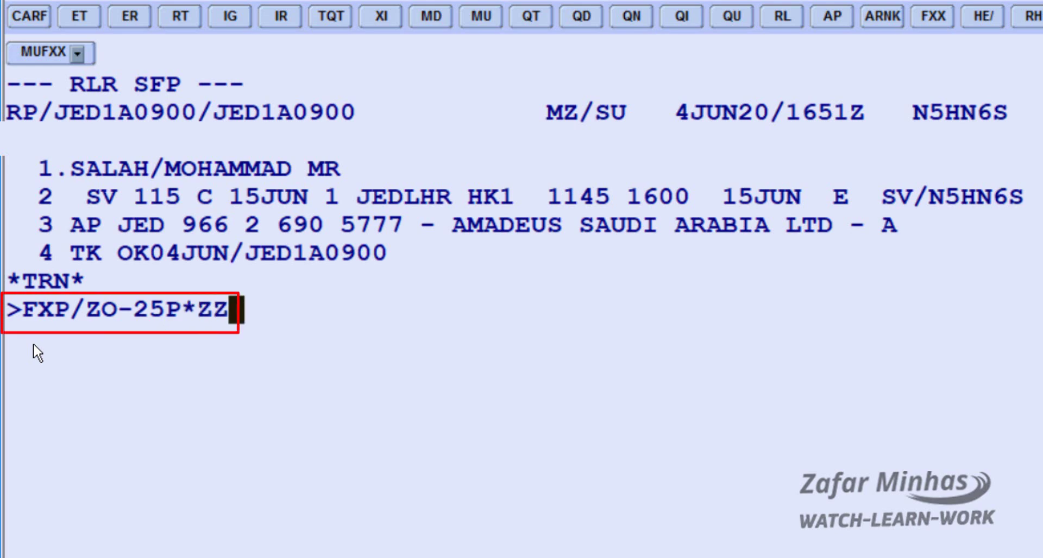
pyautogui.press('Return')
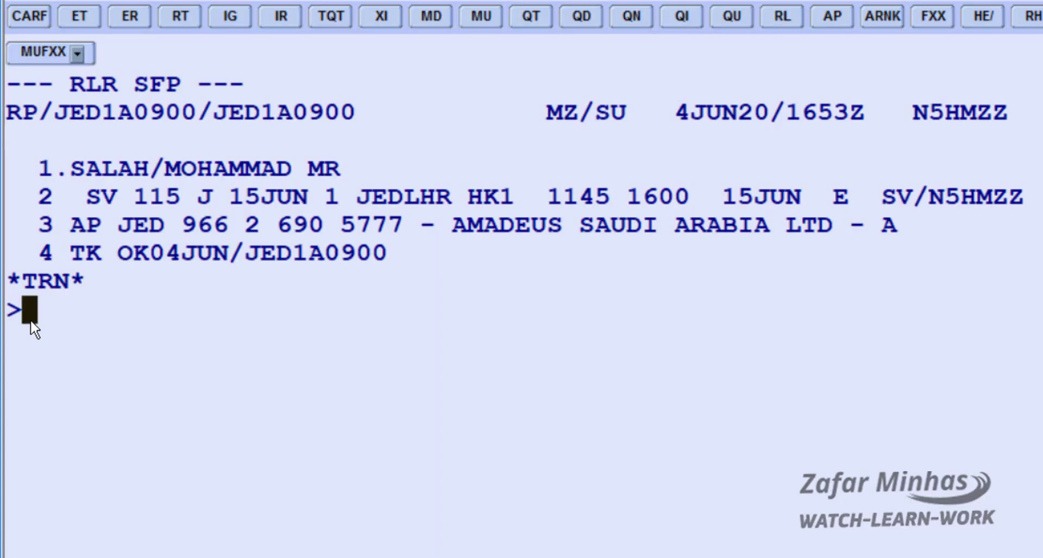
# - Price the J-class one-way Jeddah–London booking with FXP and try to select fare 01 using FXV1
pyautogui.write('FXP')
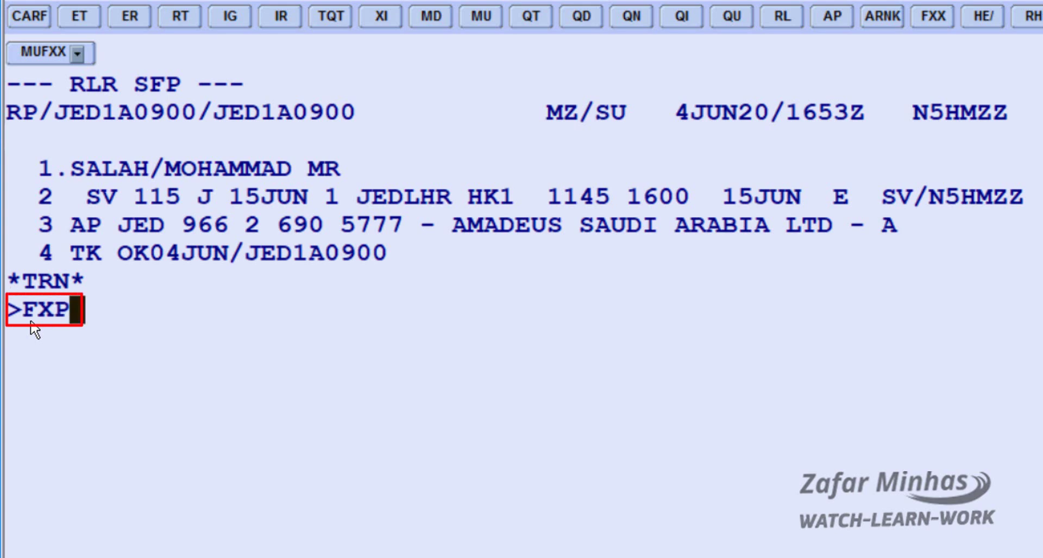
pyautogui.press('Return')
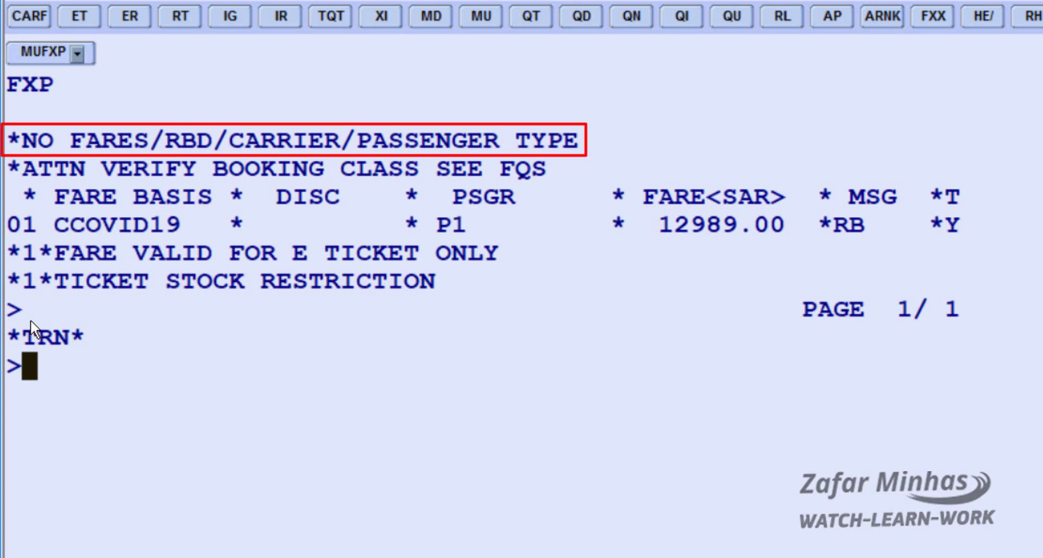
pyautogui.write('FXV')
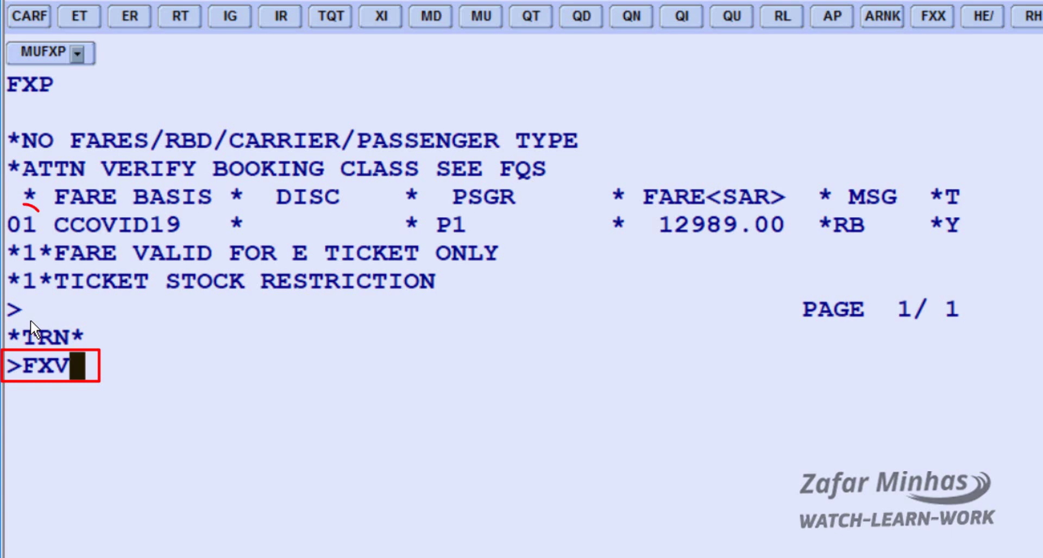
pyautogui.write('1')
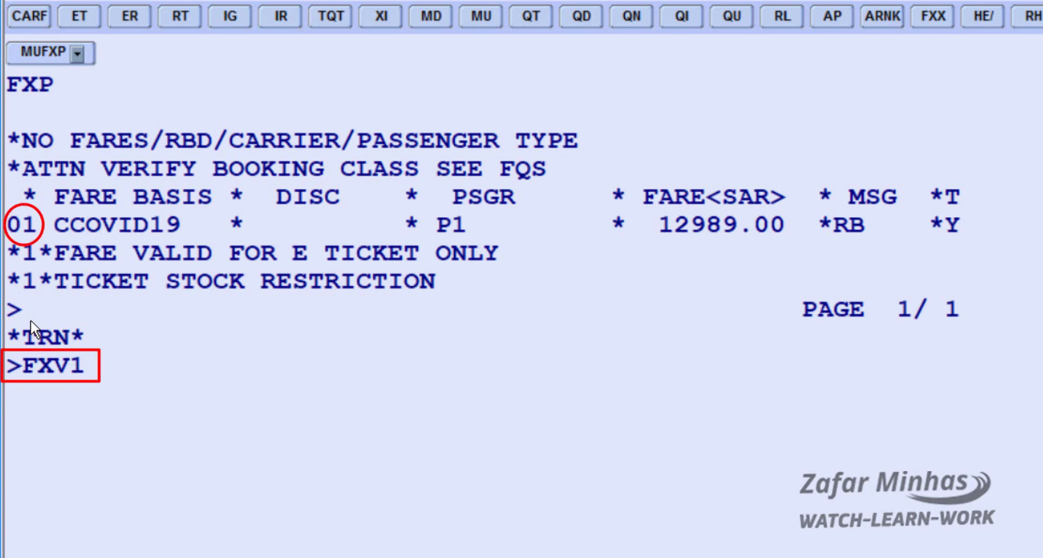
pyautogui.press('Return')
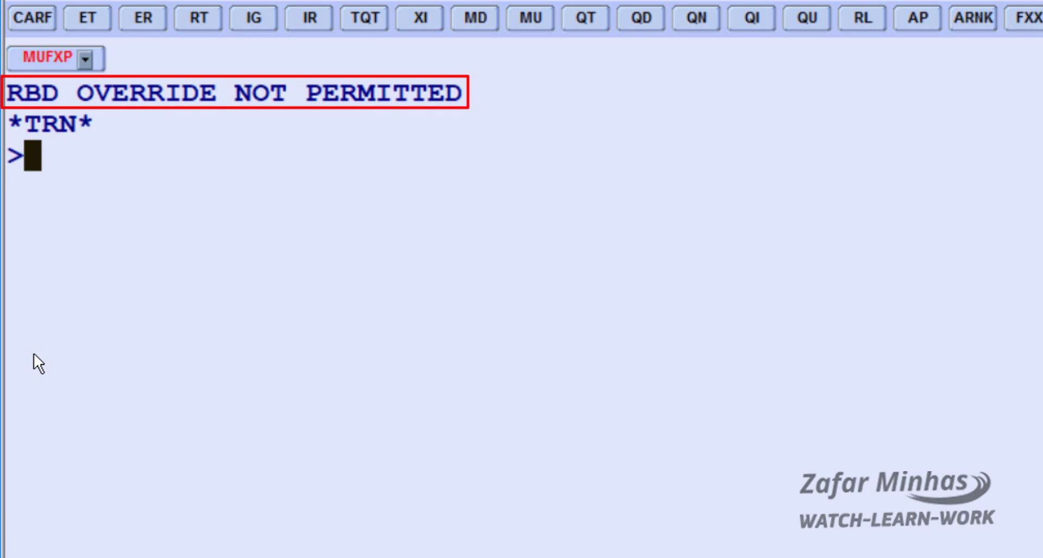
# - Price the J-class one-way booking by forcing fare basis CCOVID19, using FXP/L-CCOVID19
pyautogui.write('FXP')
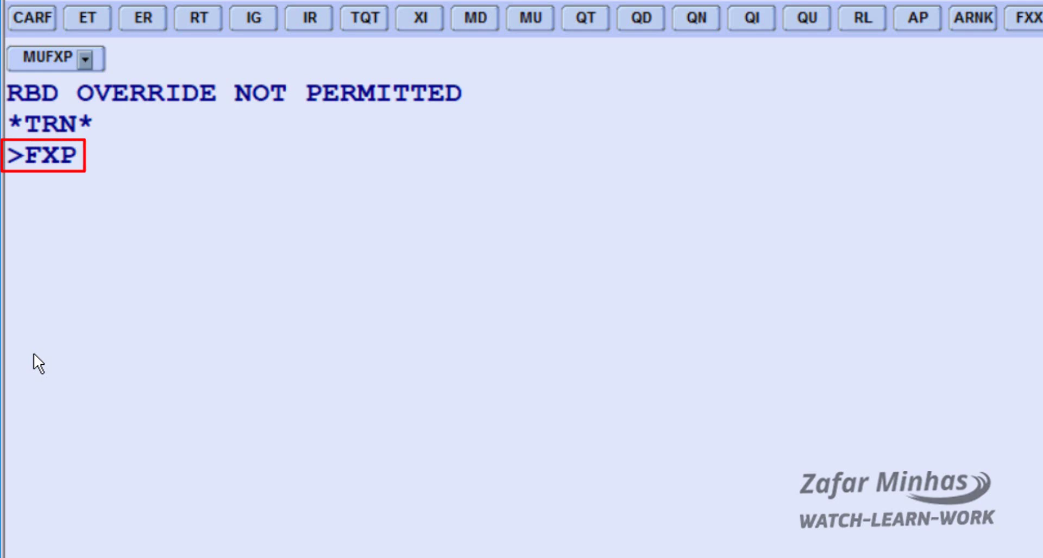
pyautogui.write('/L-')
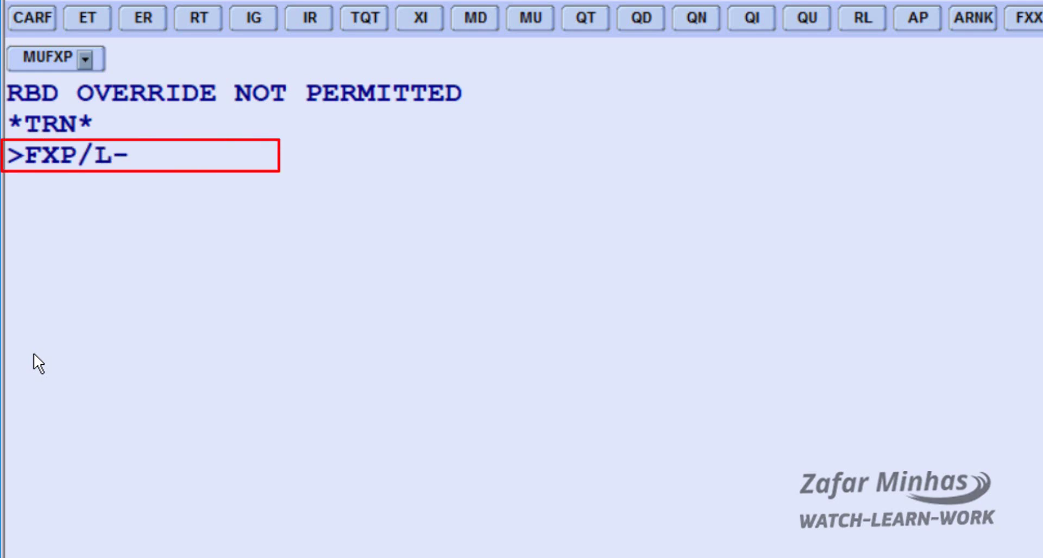
pyautogui.write('CCOVID19')
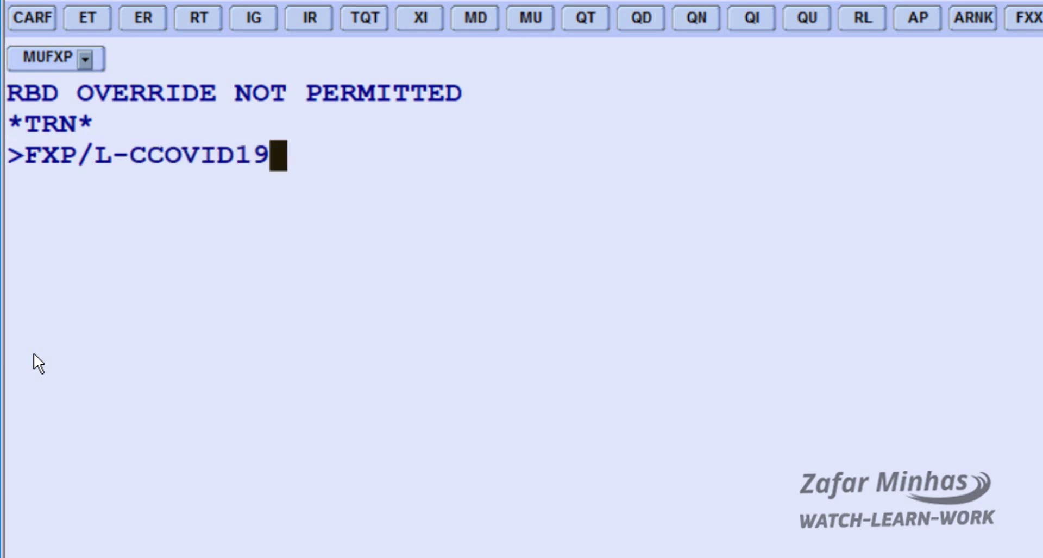
pyautogui.press('Return')
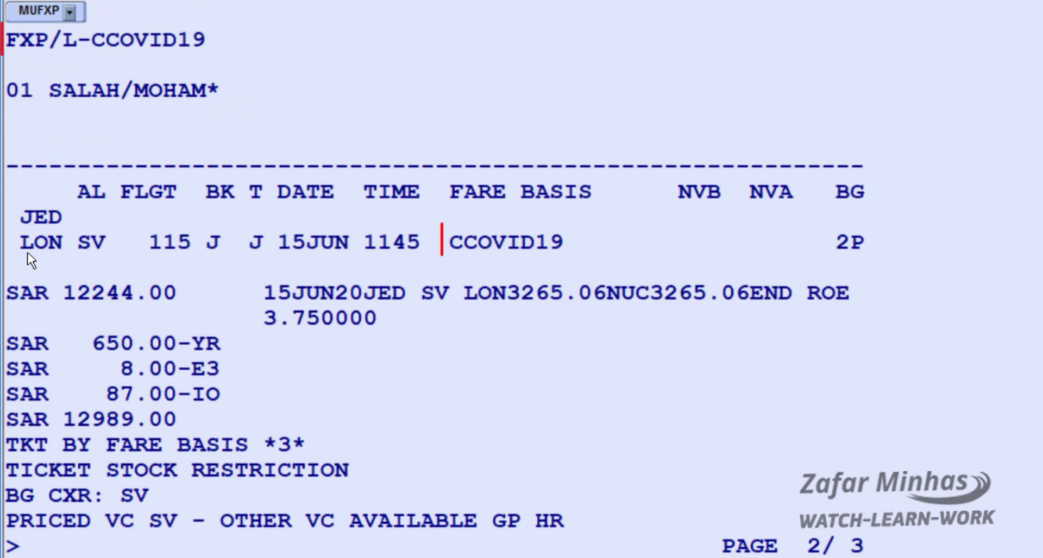